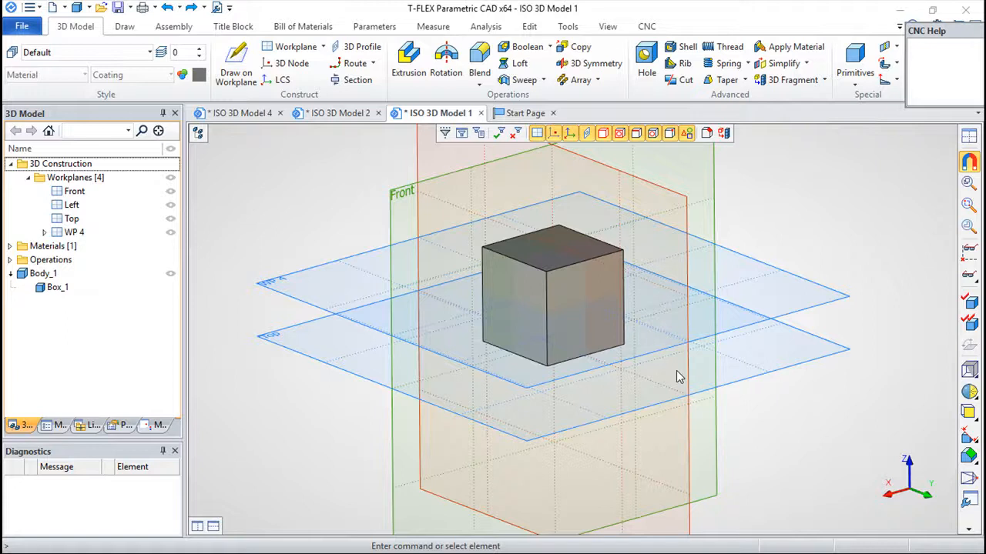
Step: Start a face taper on the box with its top face as the tapering direction
click(644, 364)
scroll(620, 396, up, 2)
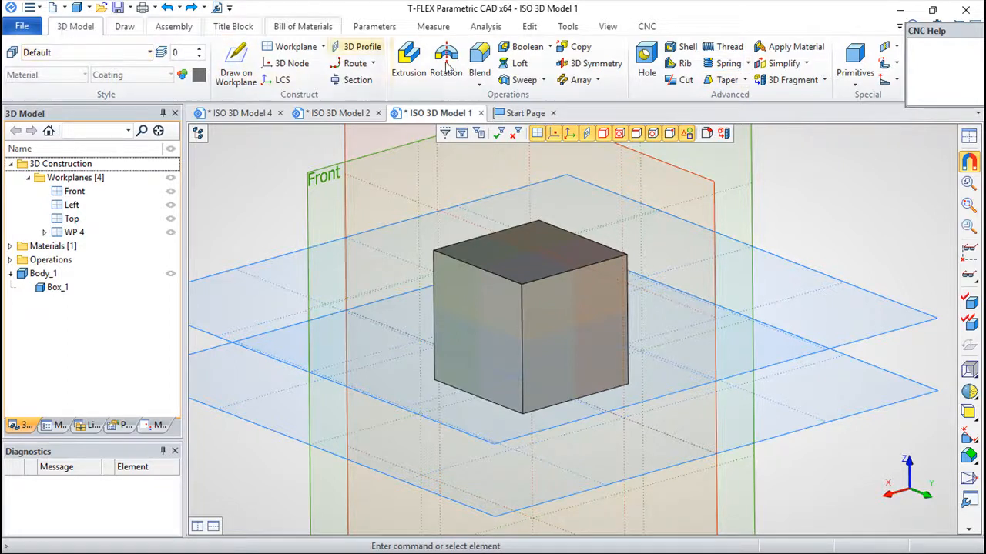
click(722, 81)
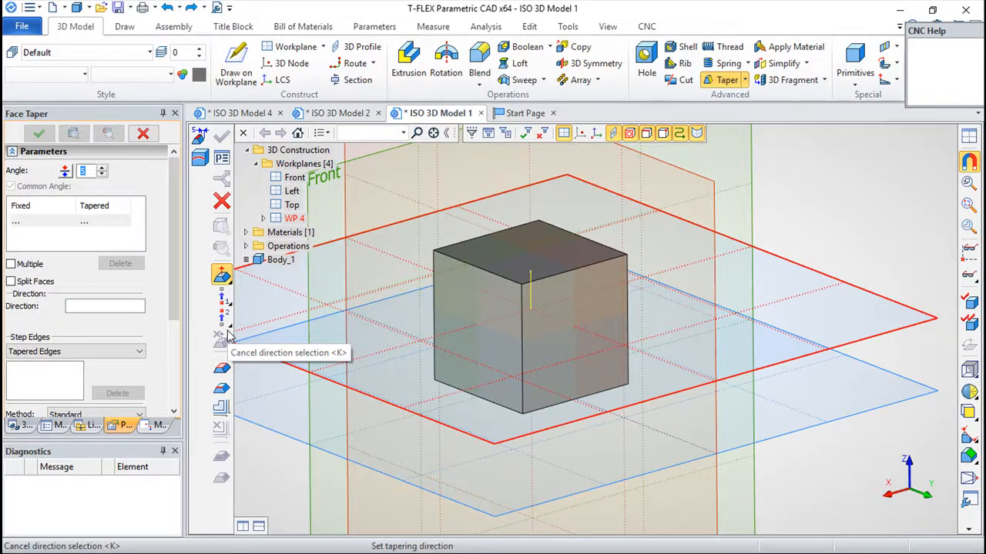
click(226, 334)
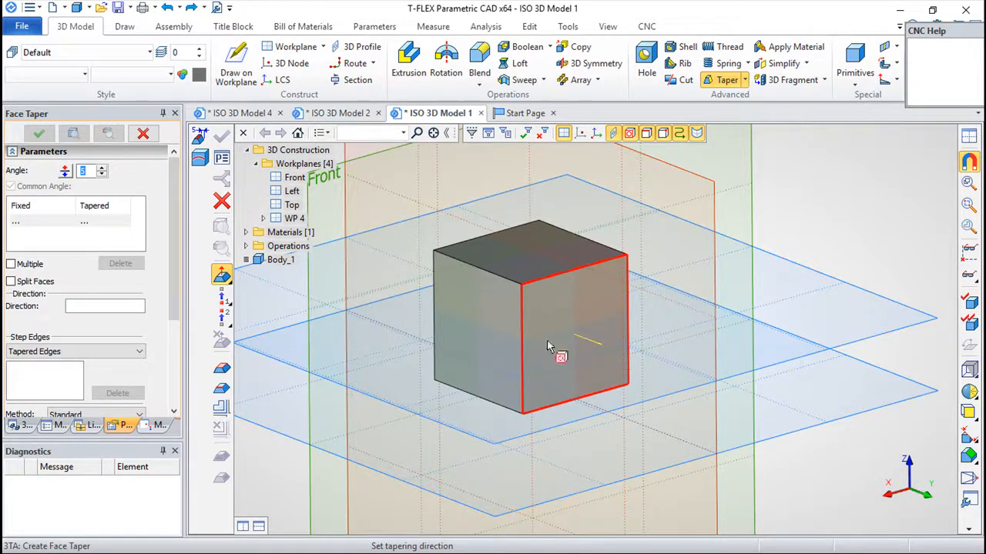
click(528, 251)
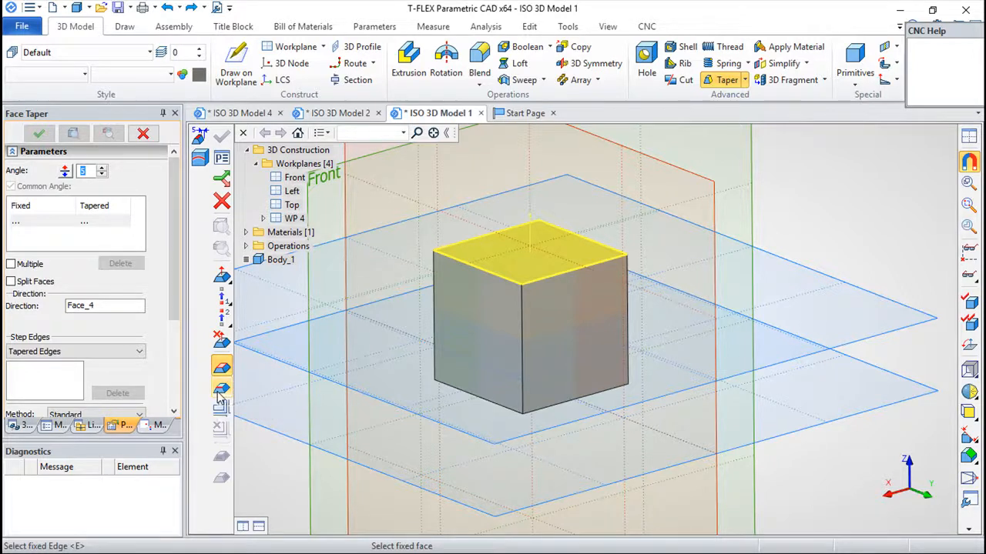
Step: Set the top edge on the box's Y side as the fixed edge and the side face below it as tapered
click(175, 451)
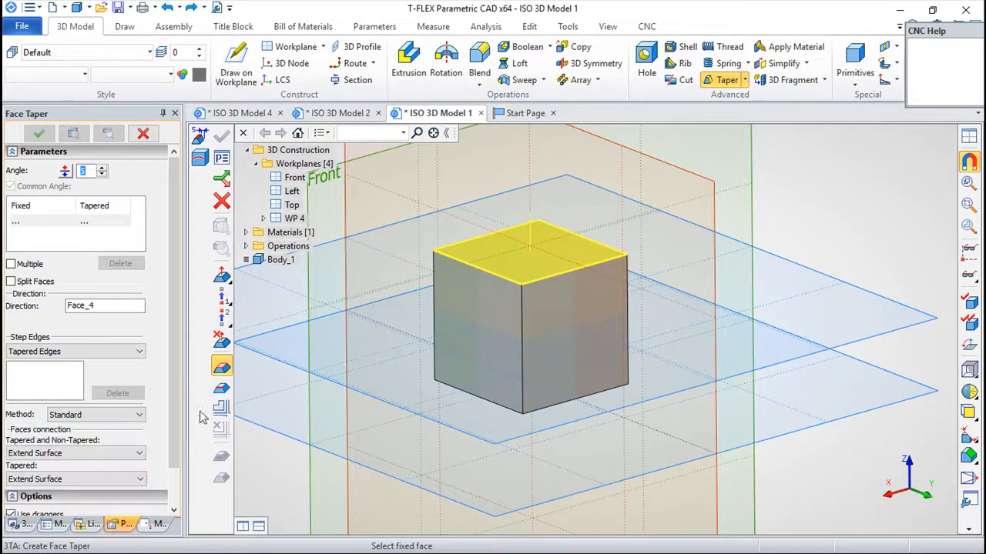
click(223, 393)
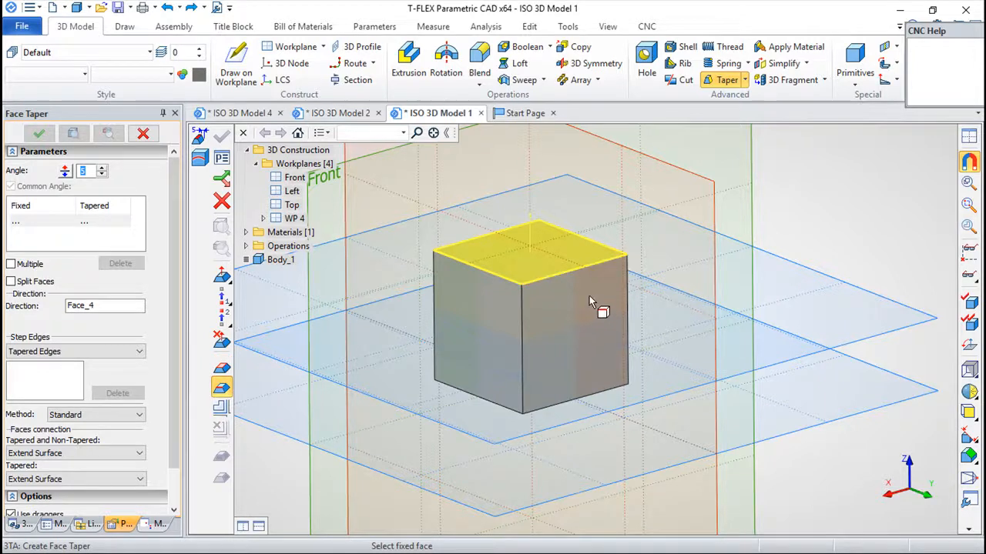
click(548, 274)
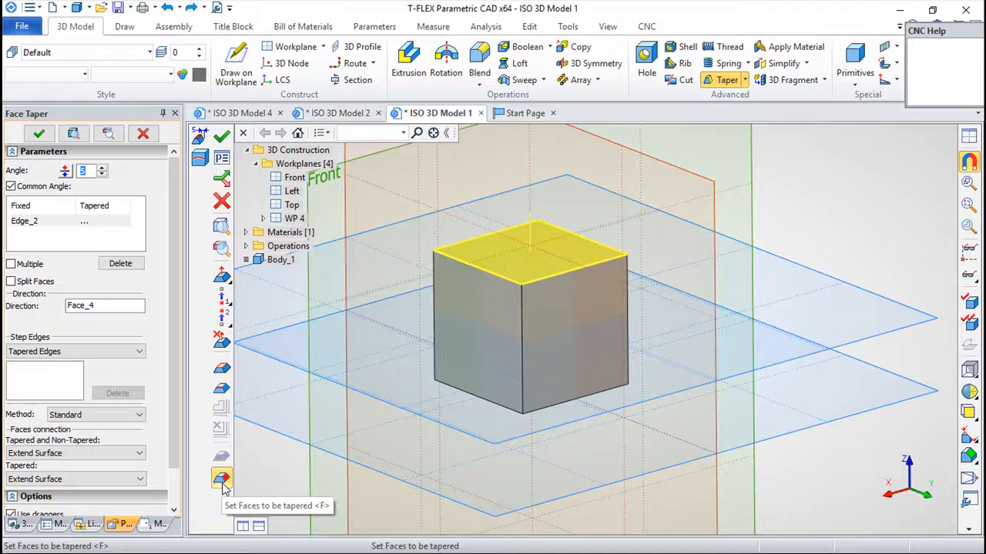
click(581, 317)
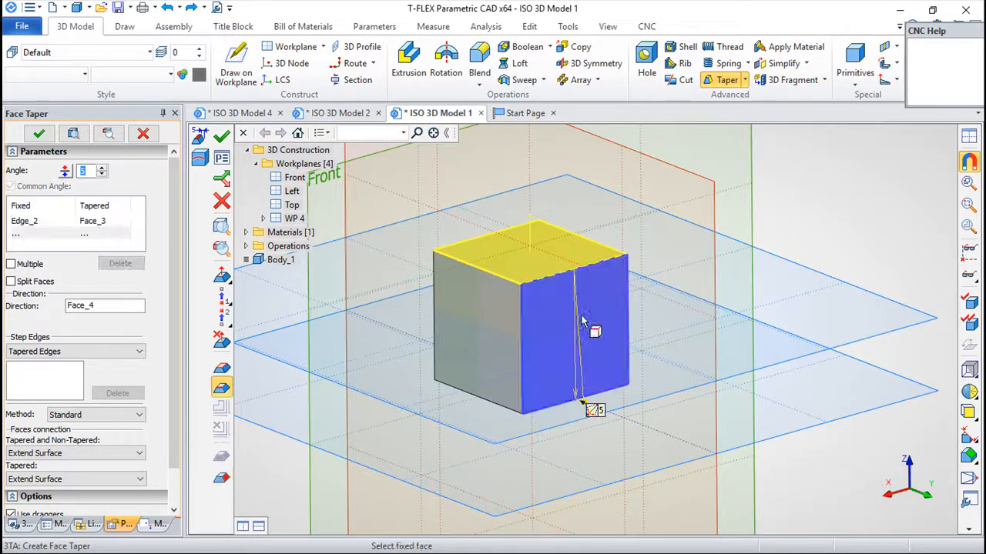
Step: Set the taper angle to 3 degrees and create the face taper
right_drag(590, 407, 620, 407)
scroll(620, 406, up, 5)
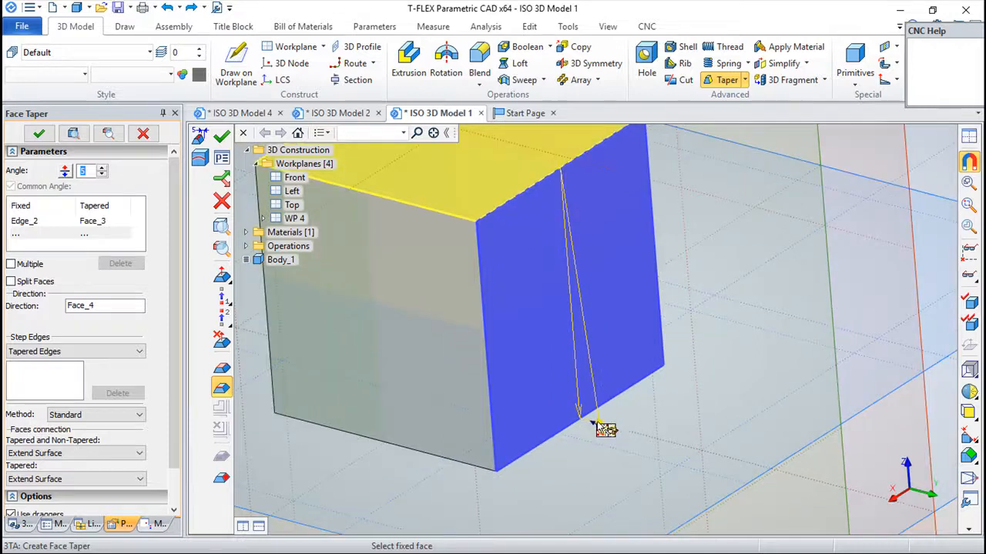
click(593, 423)
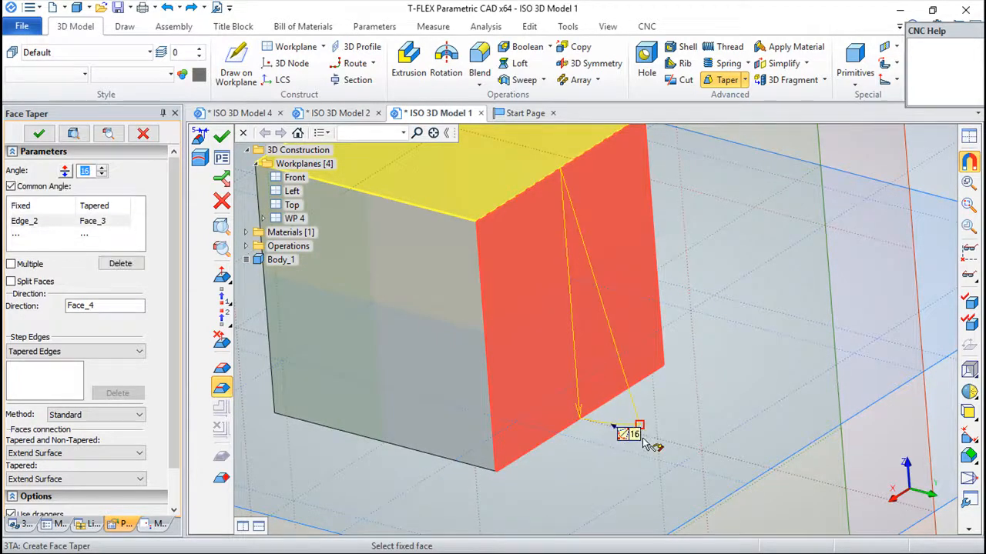
drag(714, 451, 647, 448)
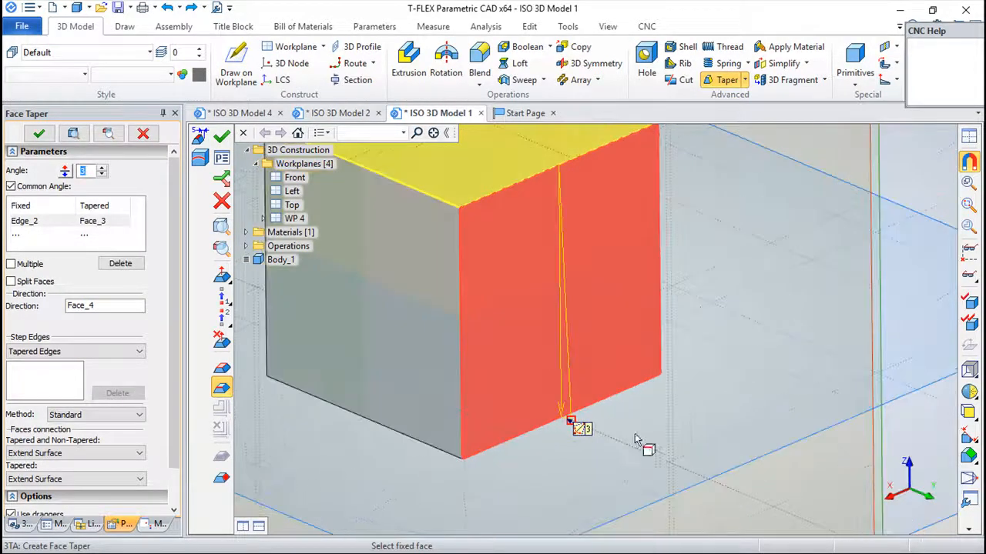
scroll(597, 410, down, 2)
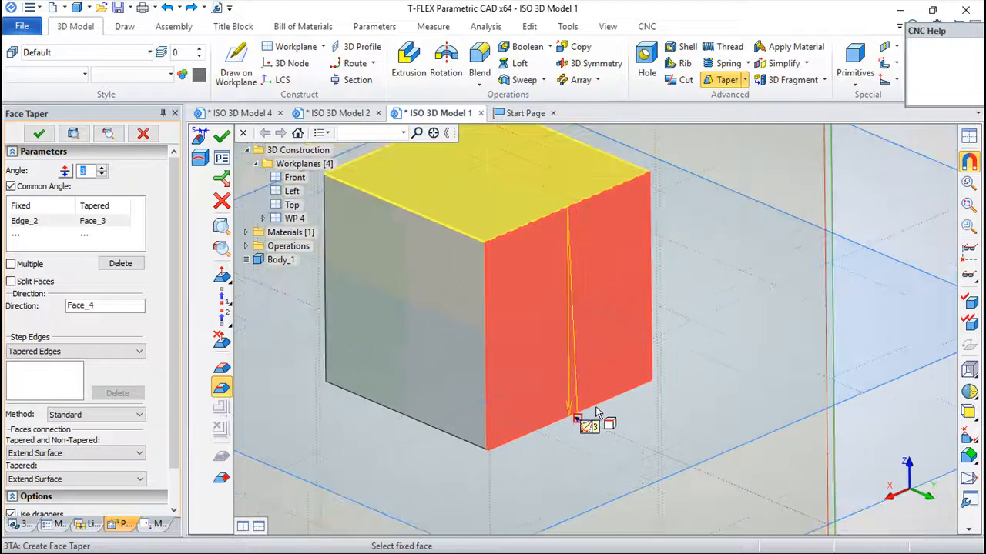
click(222, 137)
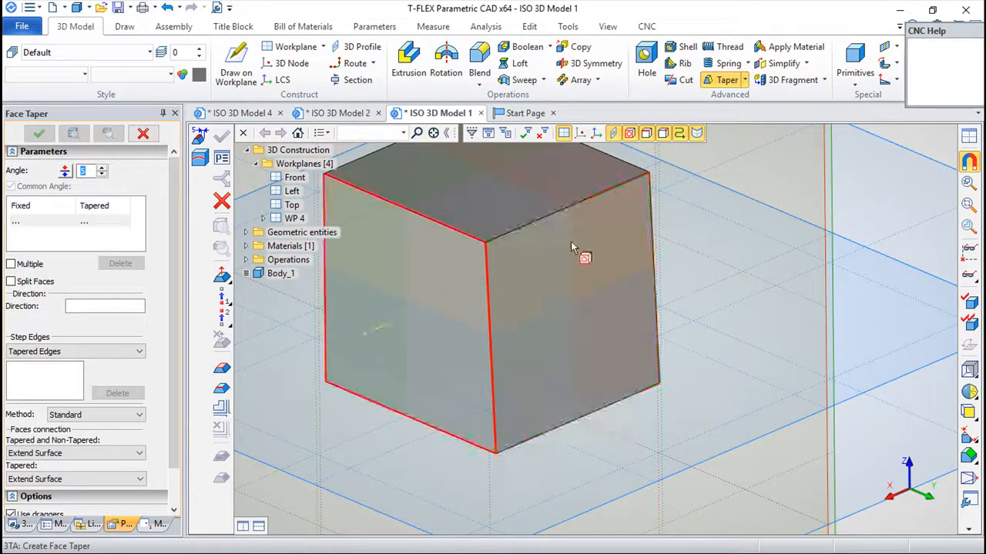
Step: Undo the face taper on the box
drag(515, 387, 507, 336)
click(167, 7)
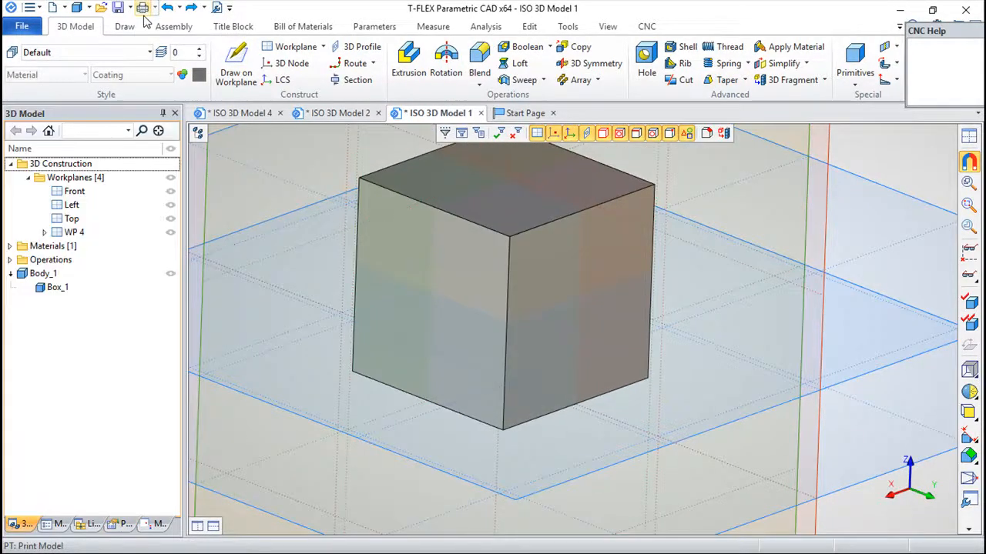
Step: Chamfer the top edge on the box's X side with both offsets set to 30
middle_drag(592, 244, 560, 307)
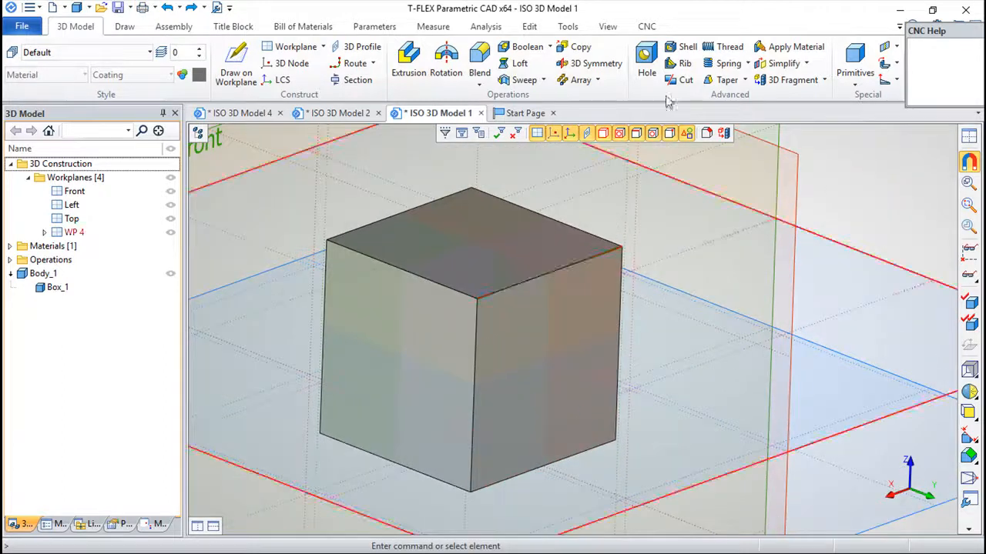
click(479, 63)
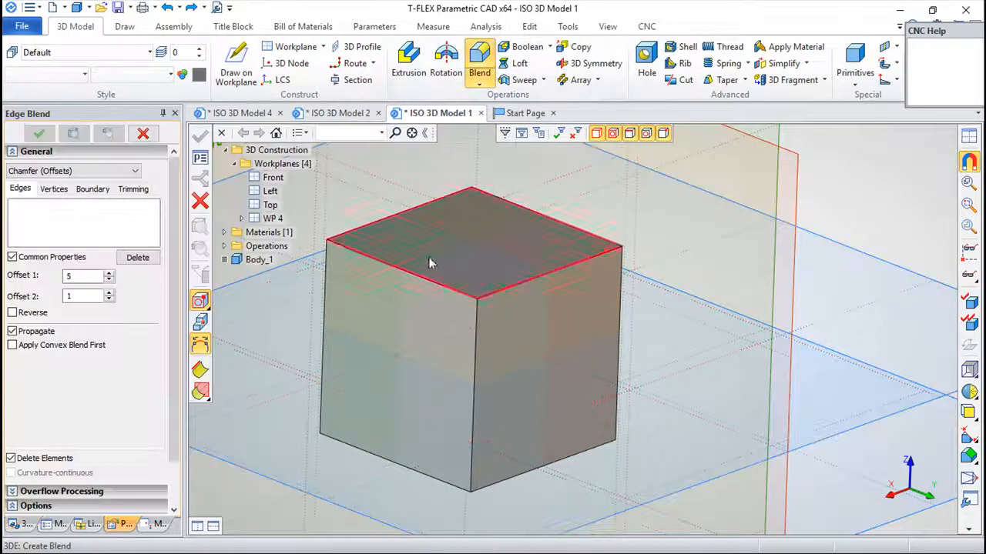
click(460, 295)
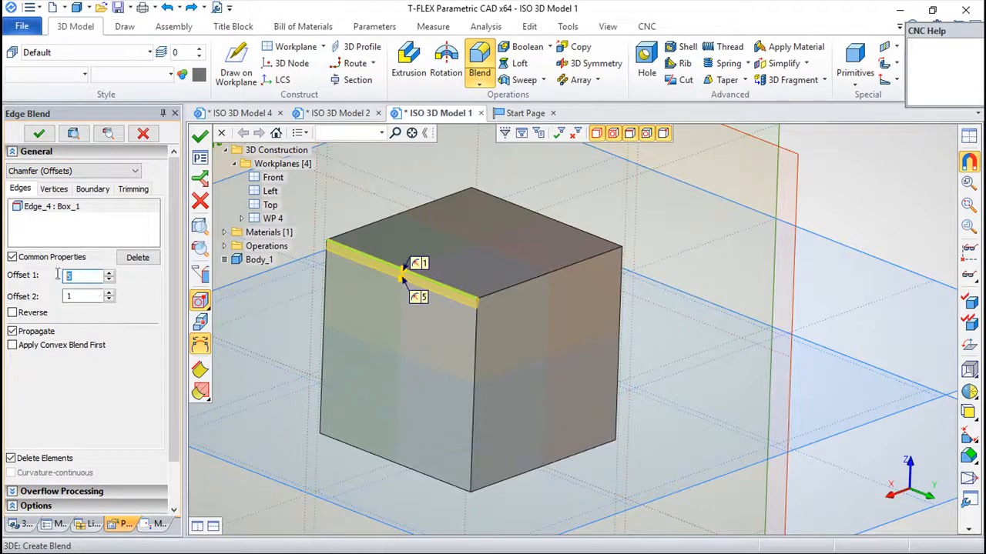
text(30)
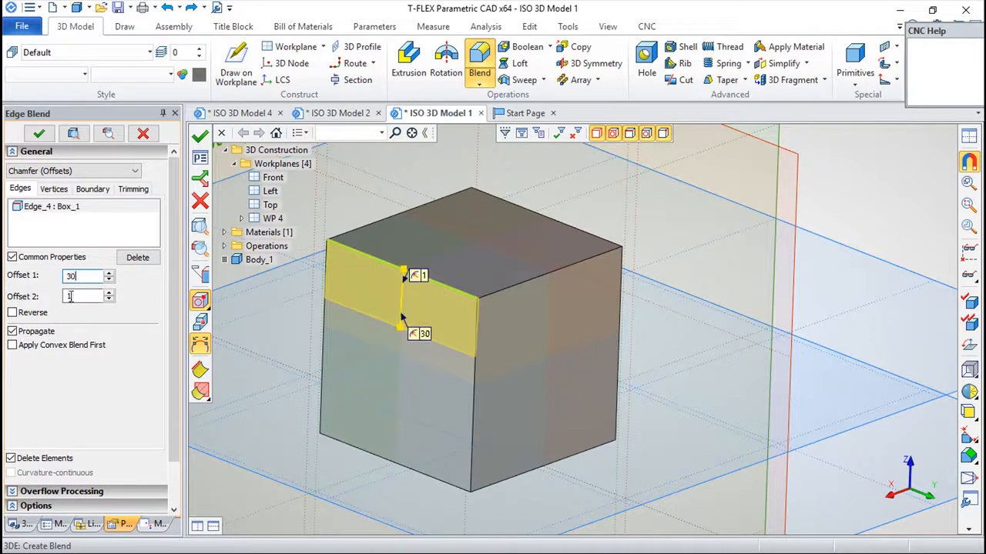
text(30)
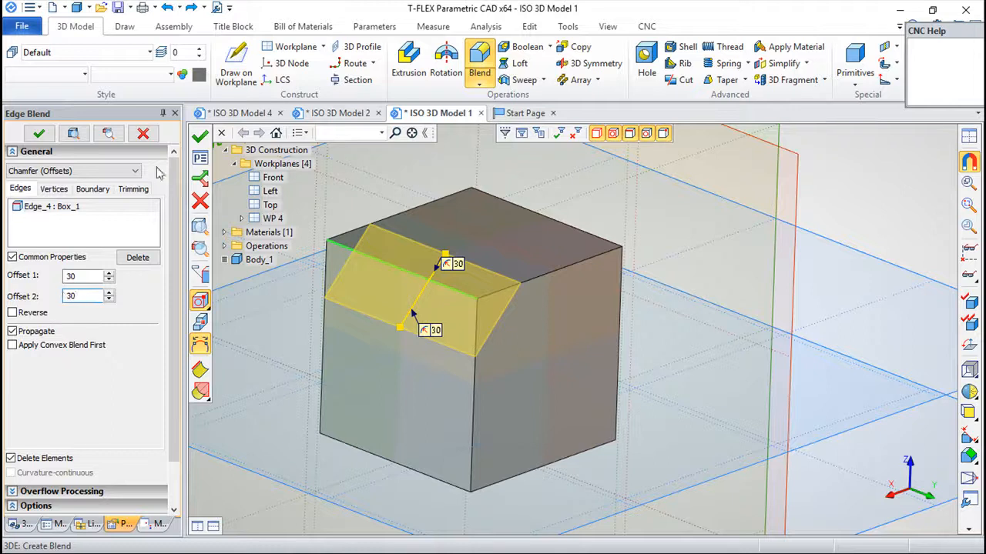
click(200, 136)
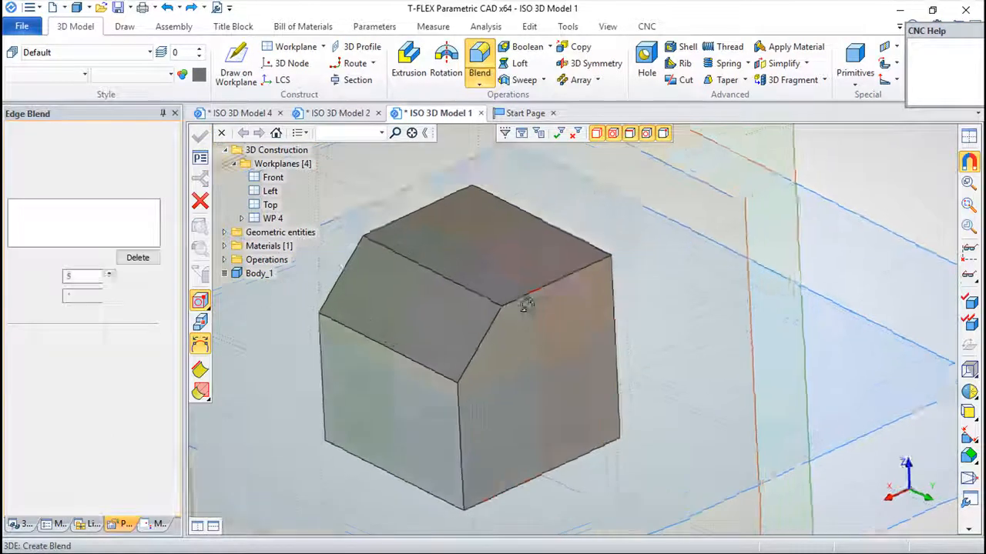
Step: Start a face taper with the top face as direction, the Y-side top edge fixed and the chamfered block's Y-side face tapered
click(727, 80)
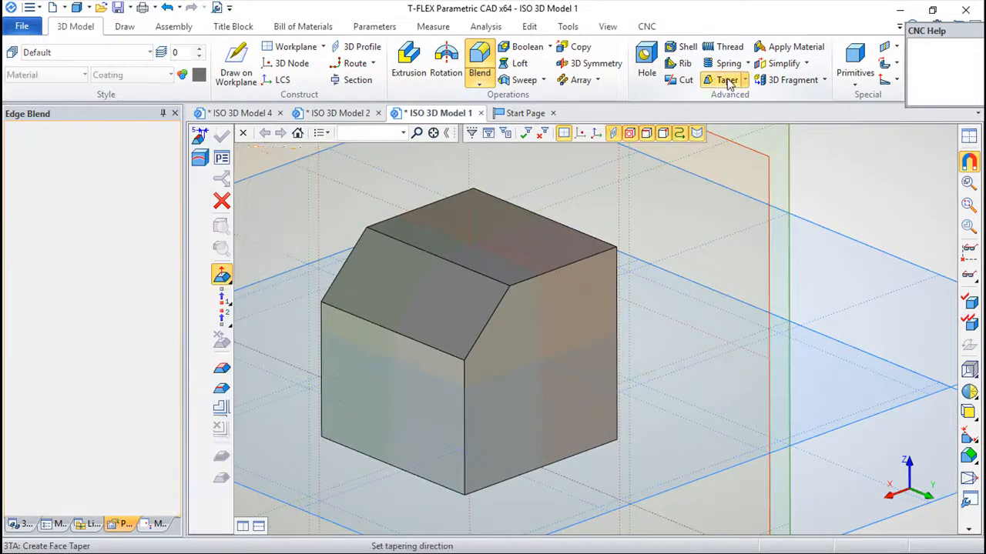
click(483, 228)
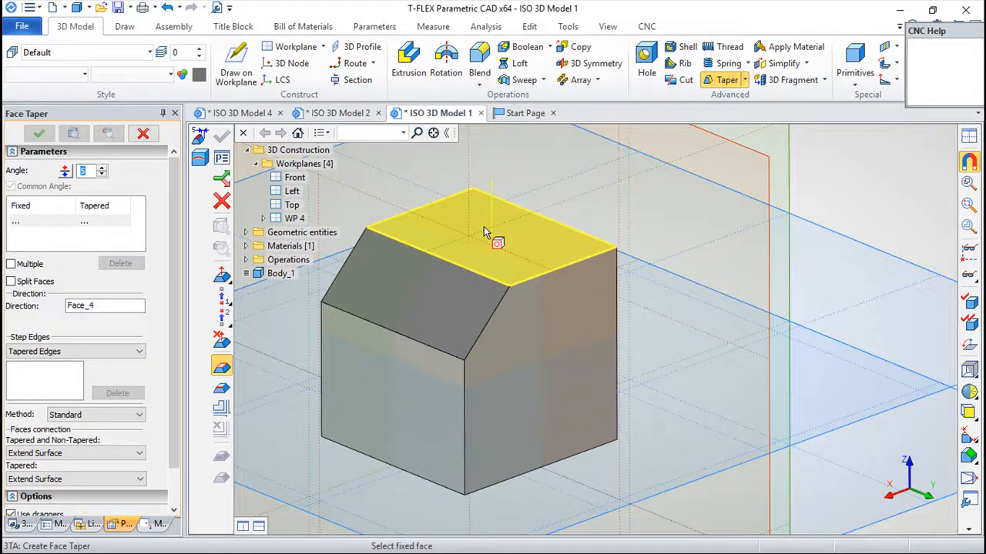
click(573, 271)
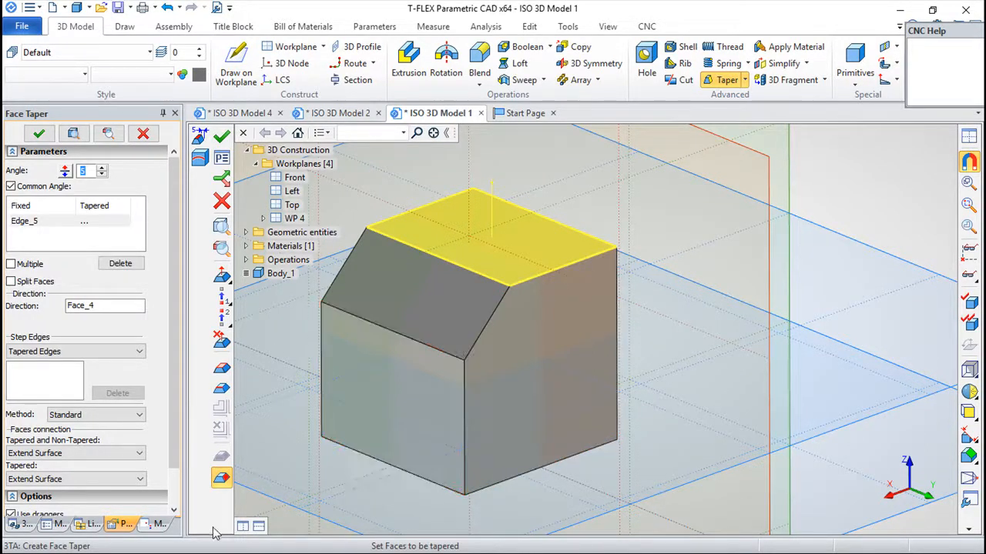
click(564, 369)
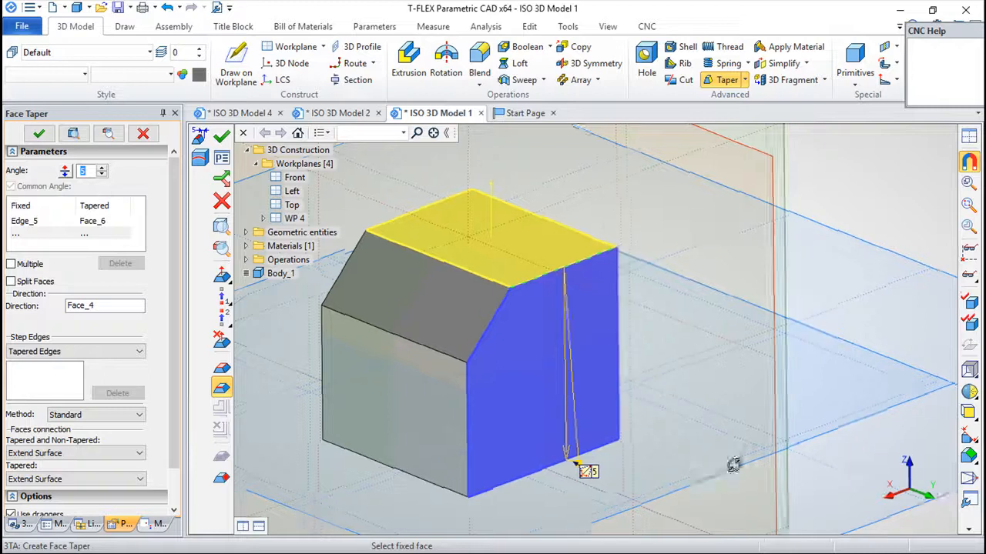
Step: Set the taper angle to 16 degrees and create the taper on the chamfered block's Y-side face
drag(708, 466, 566, 408)
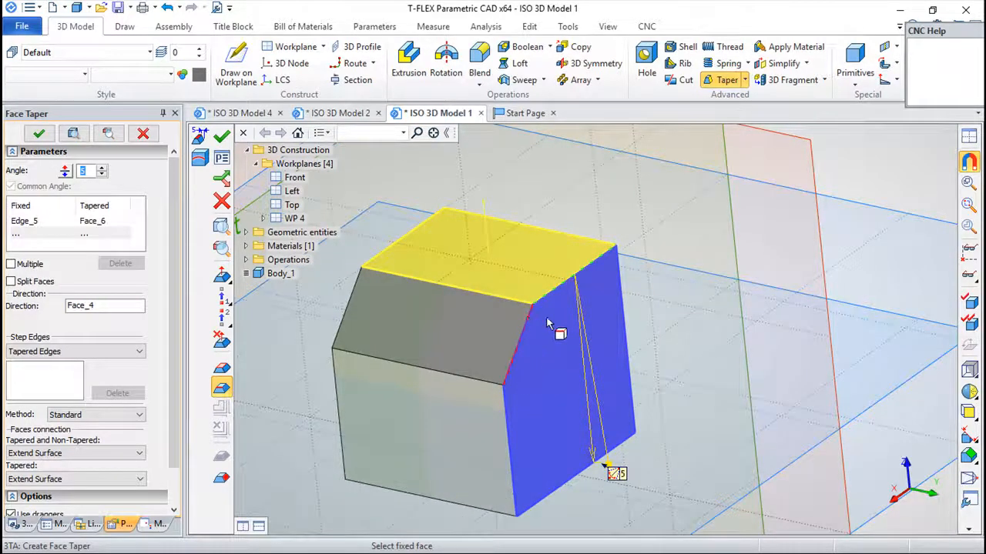
scroll(522, 337, up, 2)
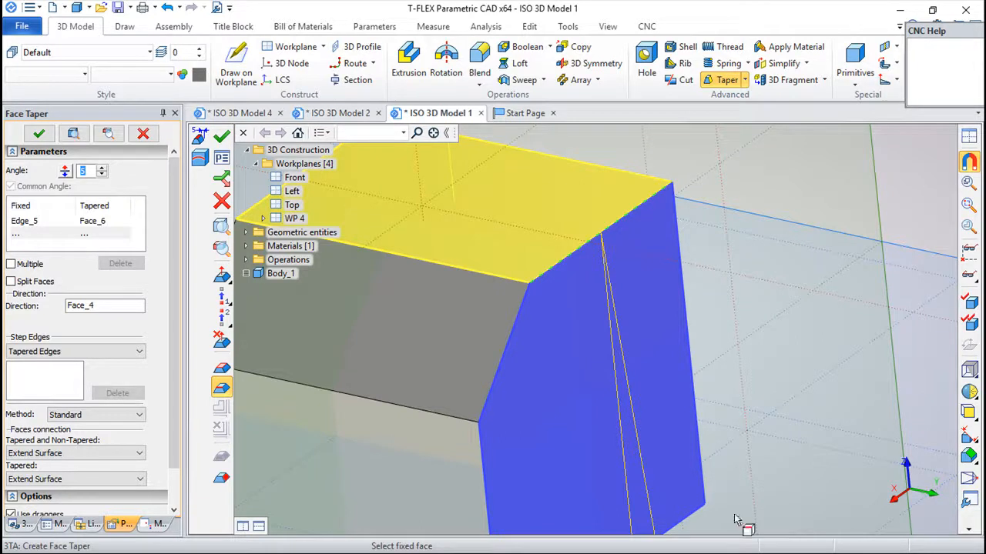
scroll(682, 398, down, 1)
scroll(681, 398, down, 2)
middle_drag(682, 398, 649, 340)
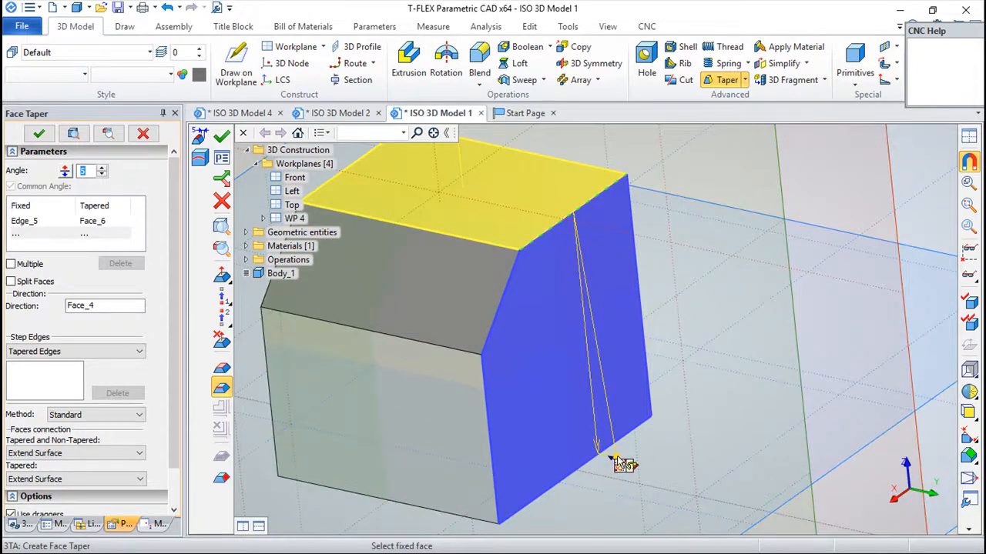
click(622, 458)
drag(622, 460, 657, 460)
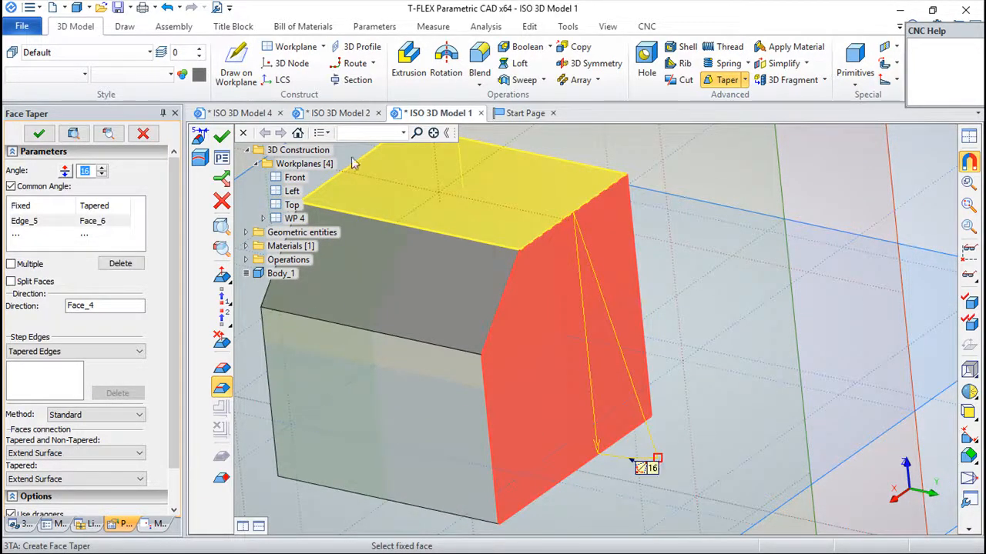
click(222, 137)
Step: Inspect the tapered block from its chamfered side and undo the face taper
middle_drag(516, 308, 644, 340)
middle_drag(561, 409, 610, 405)
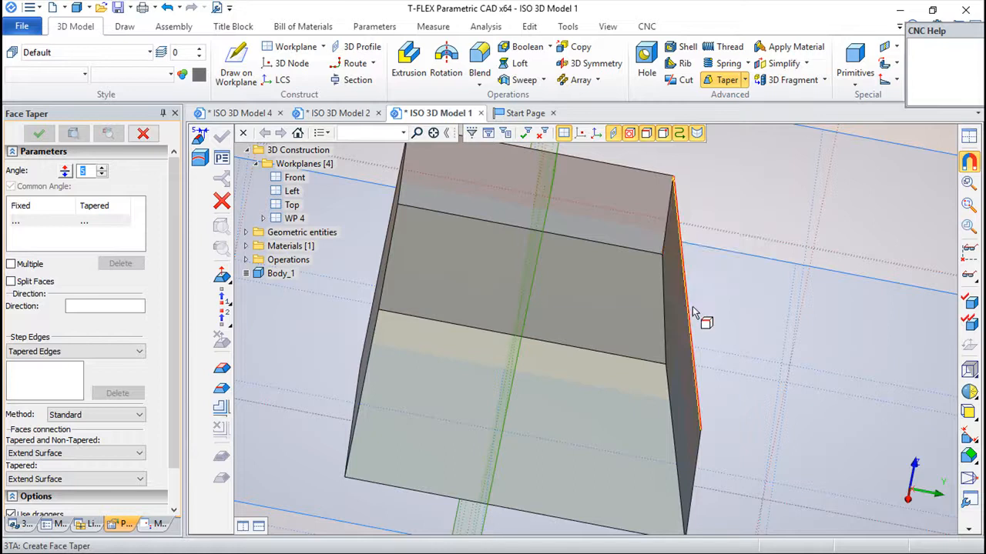
click(166, 7)
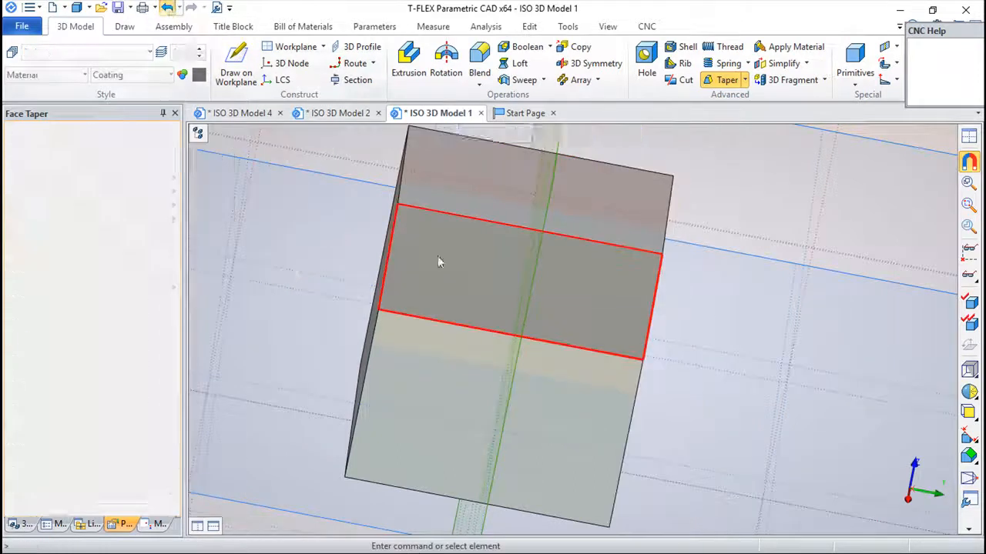
Step: Start a new face taper with the chamfered block's top face as the tapering direction
middle_drag(549, 283, 552, 467)
scroll(478, 371, down, 3)
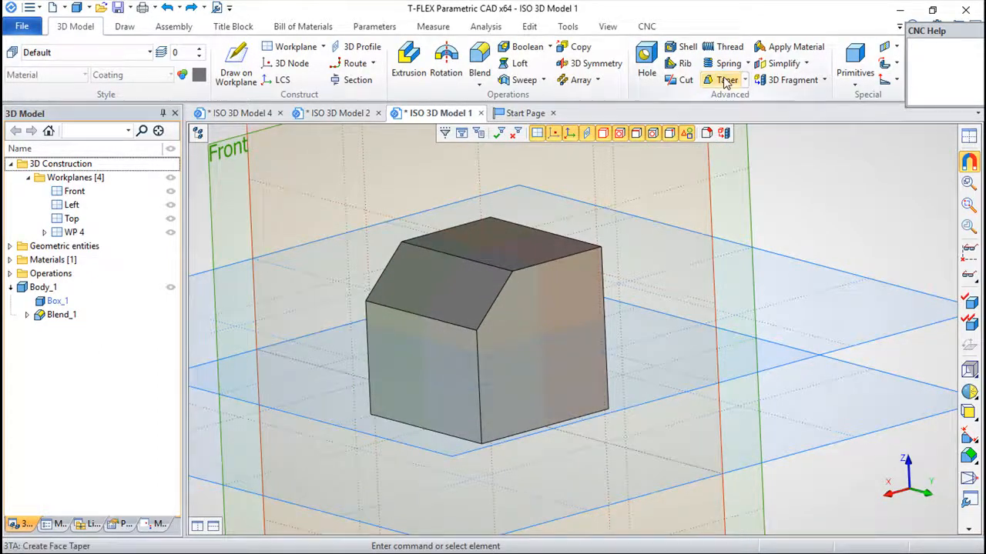
click(725, 80)
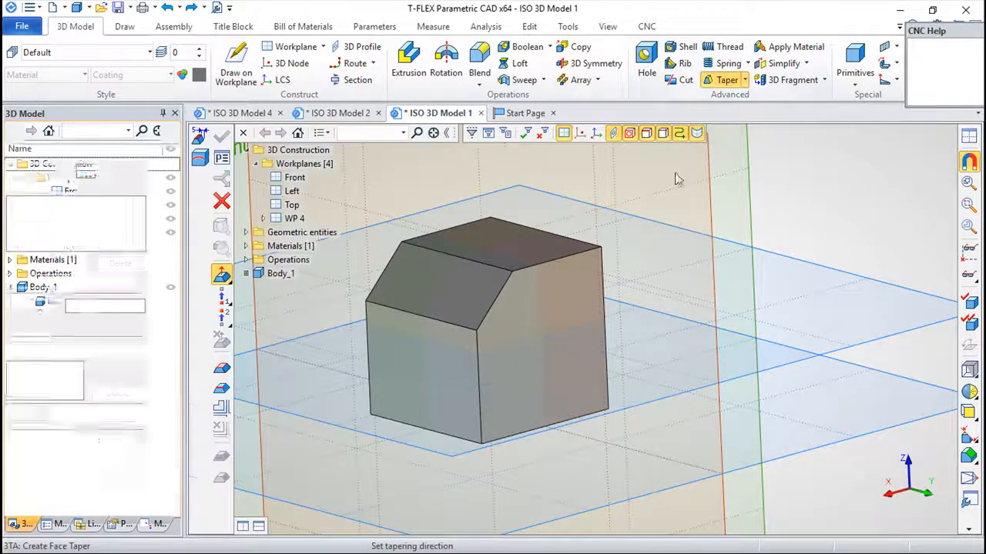
click(513, 248)
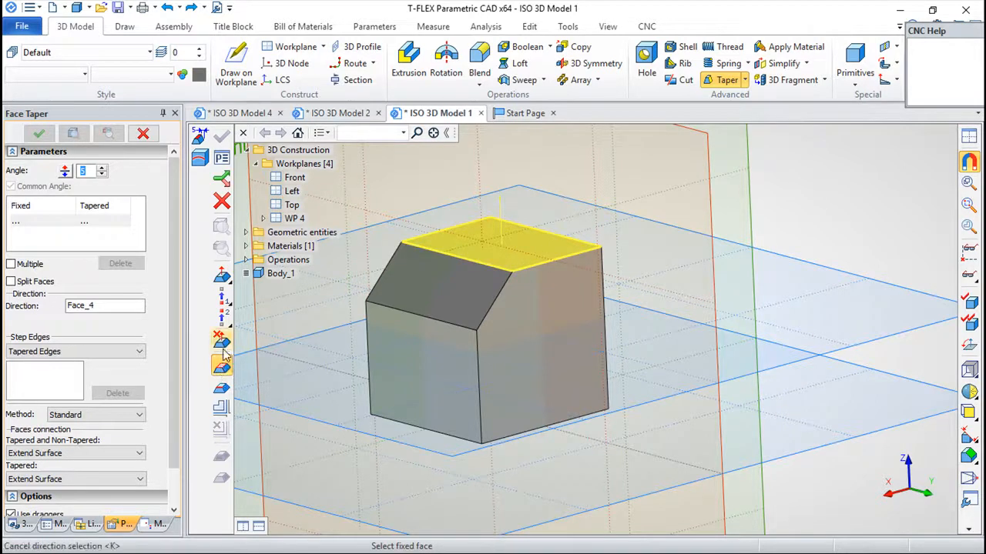
Step: Fix workplane WP 4 for the face taper and choose the chamfered block's Y-side face as the tapered face
click(221, 414)
mouse_move(468, 411)
right_down()
mouse_move(501, 396)
mouse_move(491, 351)
mouse_move(481, 398)
right_up()
right_drag(699, 388, 660, 357)
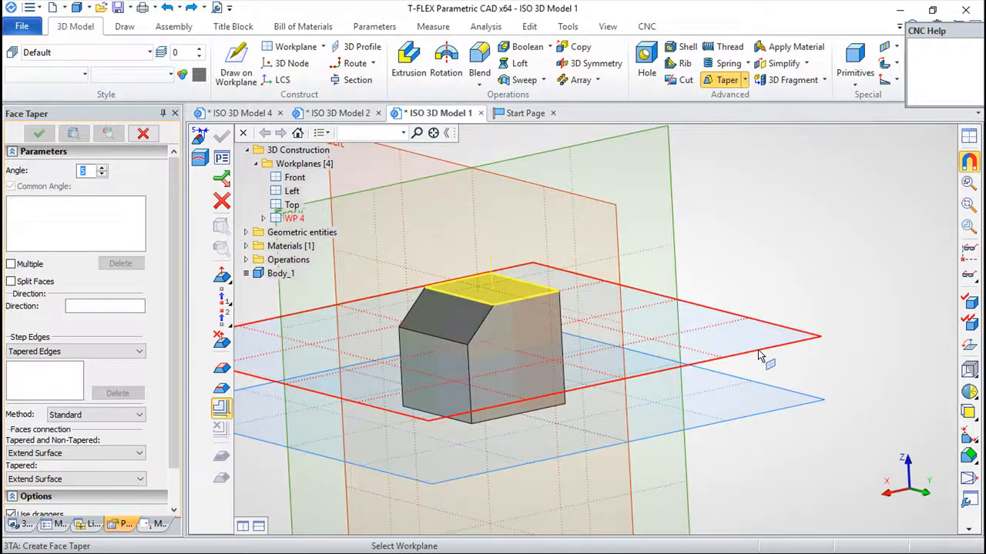
click(758, 356)
right_drag(521, 335, 327, 366)
click(220, 478)
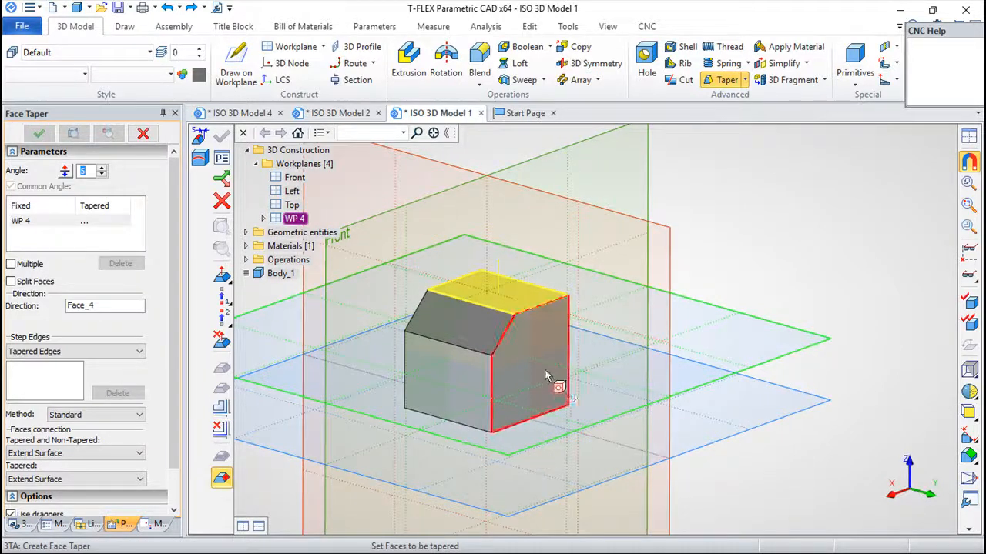
click(549, 378)
Step: Create the 5-degree taper on the chamfered block's Y-side face and inspect it from the chamfered side
right_drag(400, 455, 542, 393)
scroll(541, 393, up, 5)
right_drag(459, 373, 457, 348)
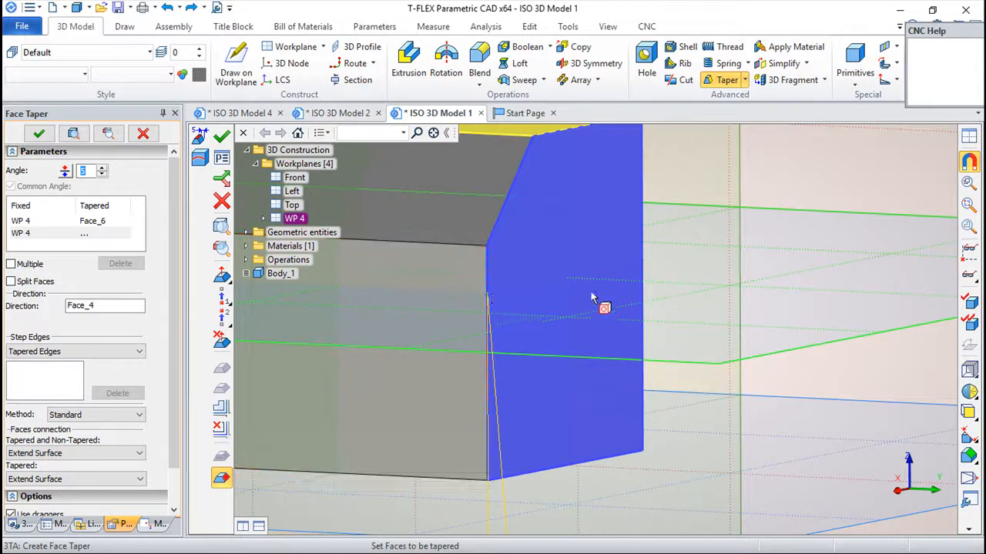
click(222, 137)
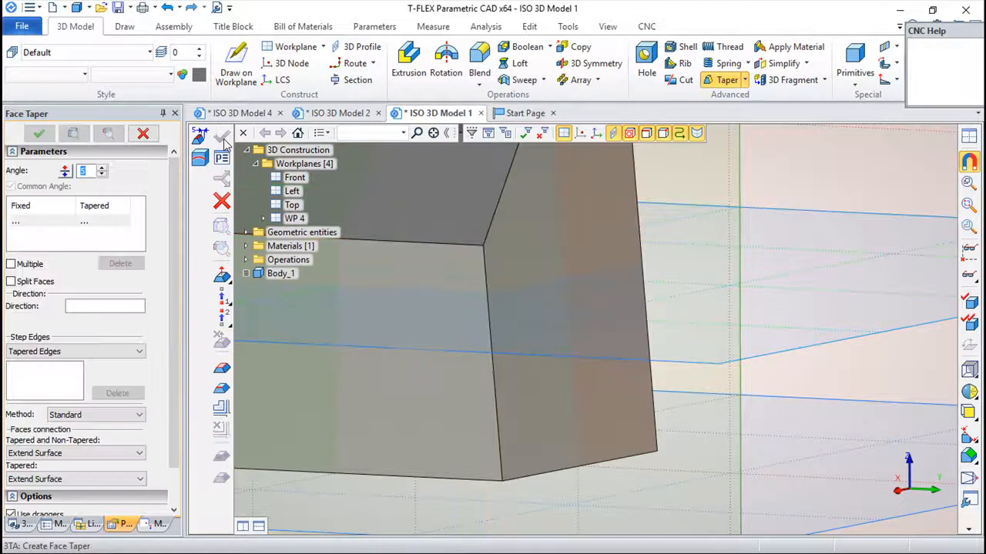
middle_drag(501, 266, 575, 325)
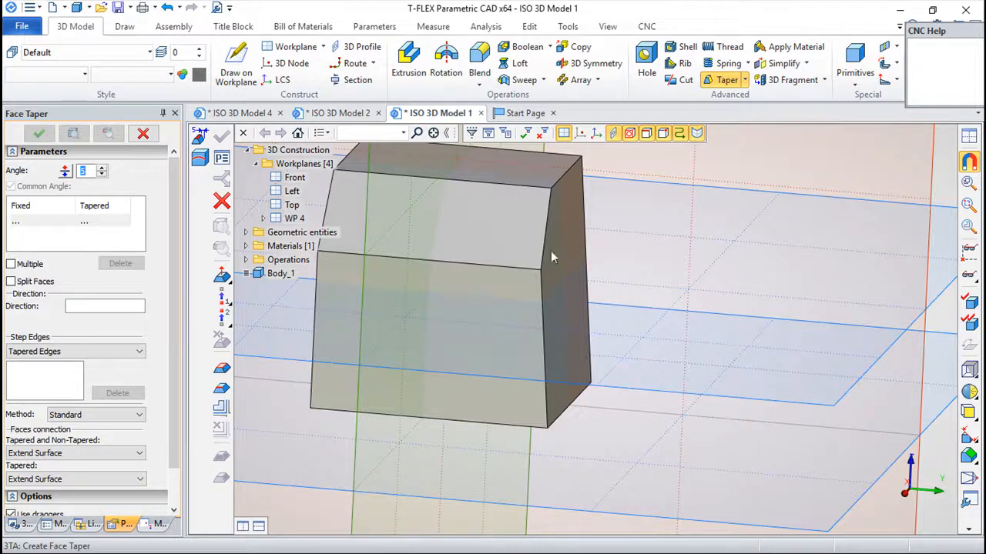
Step: Switch to ISO 3D Model 2 and start a face taper with the shelled box's inner floor as the tapering direction
click(339, 113)
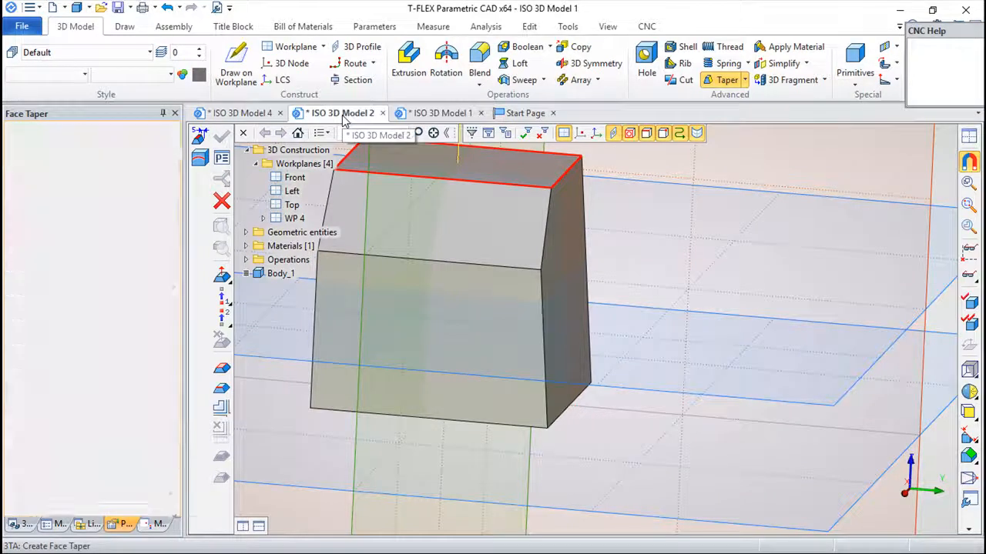
right_drag(843, 346, 593, 332)
click(594, 333)
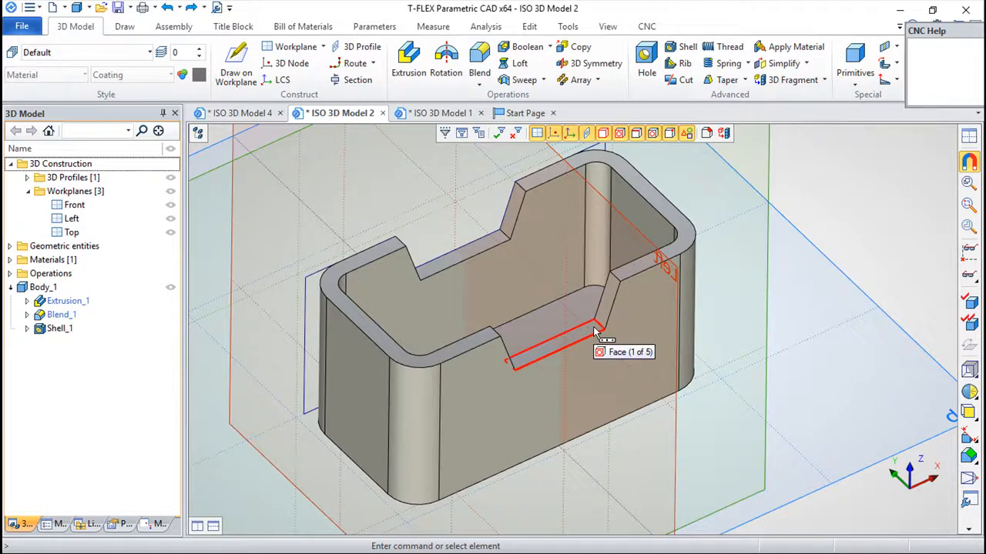
click(726, 79)
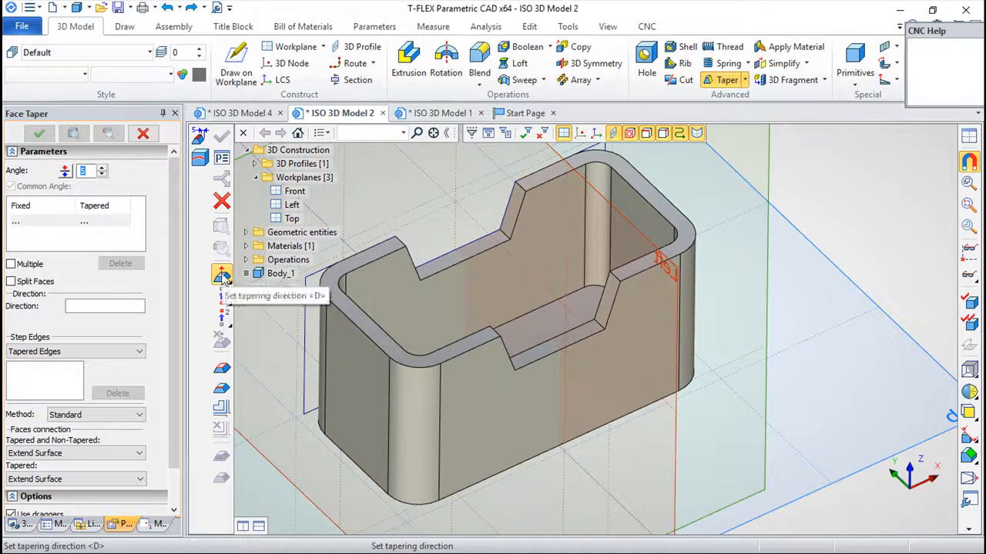
click(522, 332)
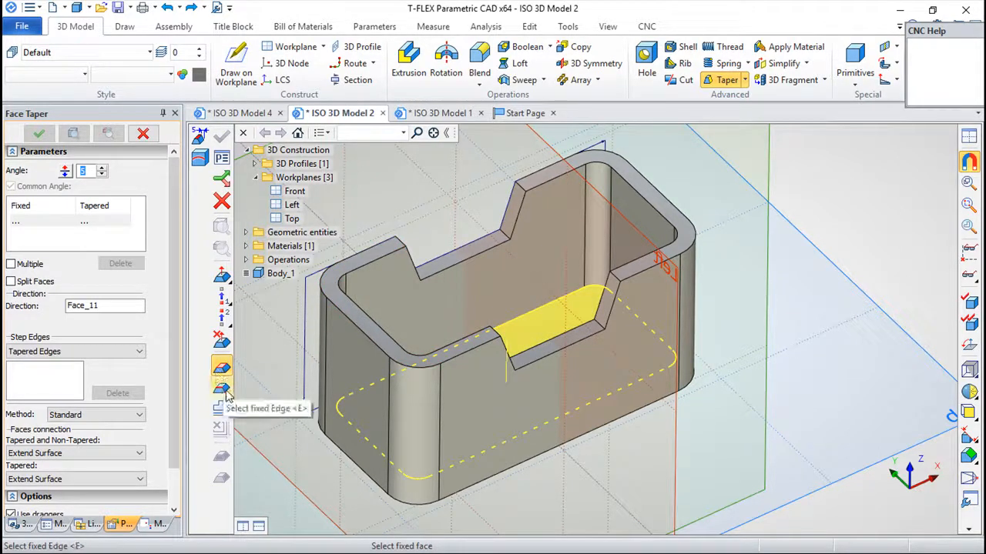
Step: Fix the box's inner floor and choose all inner wall faces adjoining it as the tapered faces
click(546, 332)
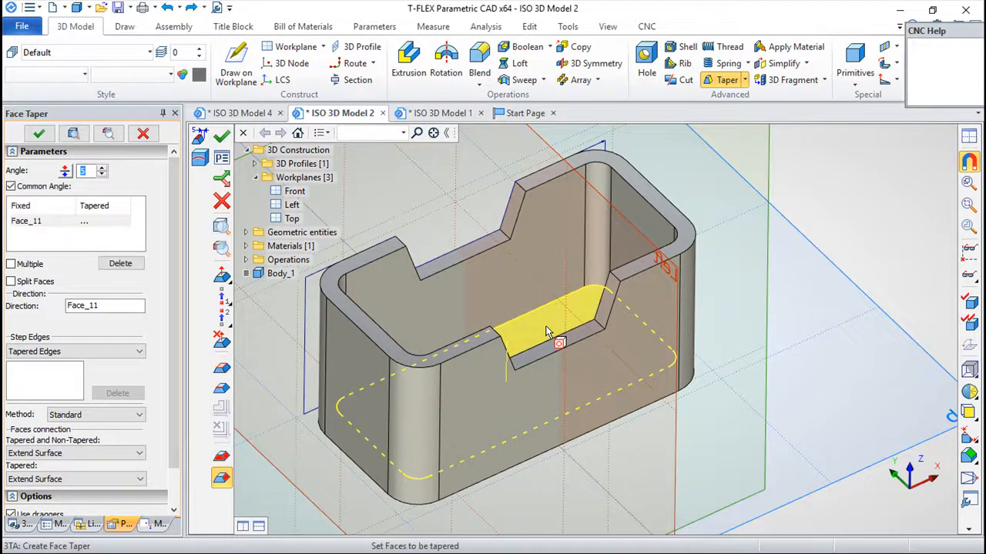
click(221, 471)
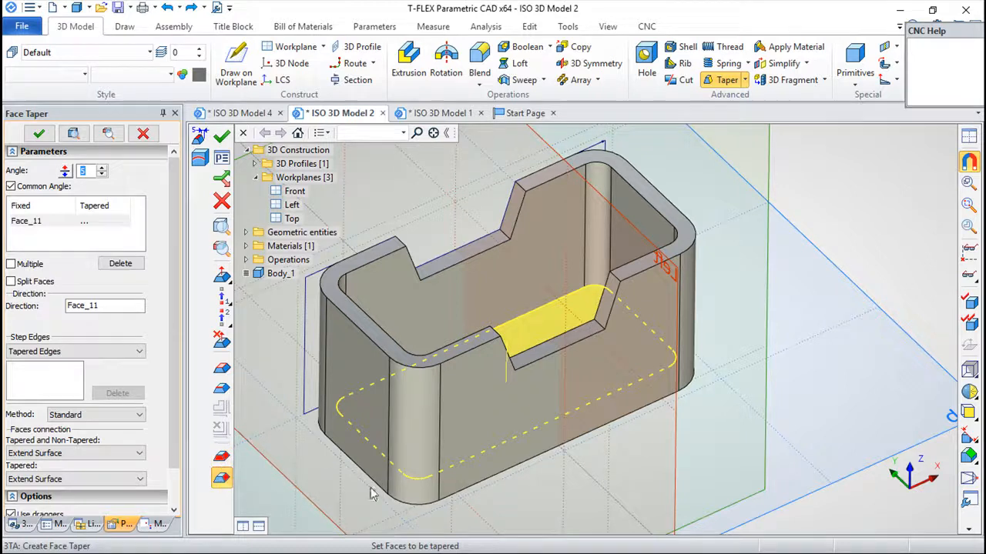
click(222, 461)
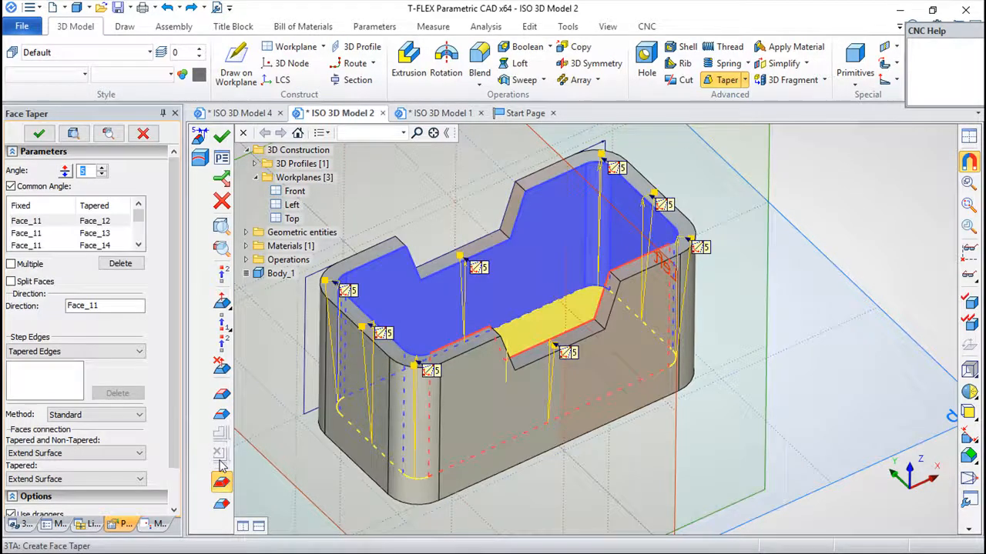
Step: Set the common taper angle to 3 degrees, create the taper on the box's inner walls and inspect it
drag(647, 371, 618, 378)
scroll(563, 317, up, 2)
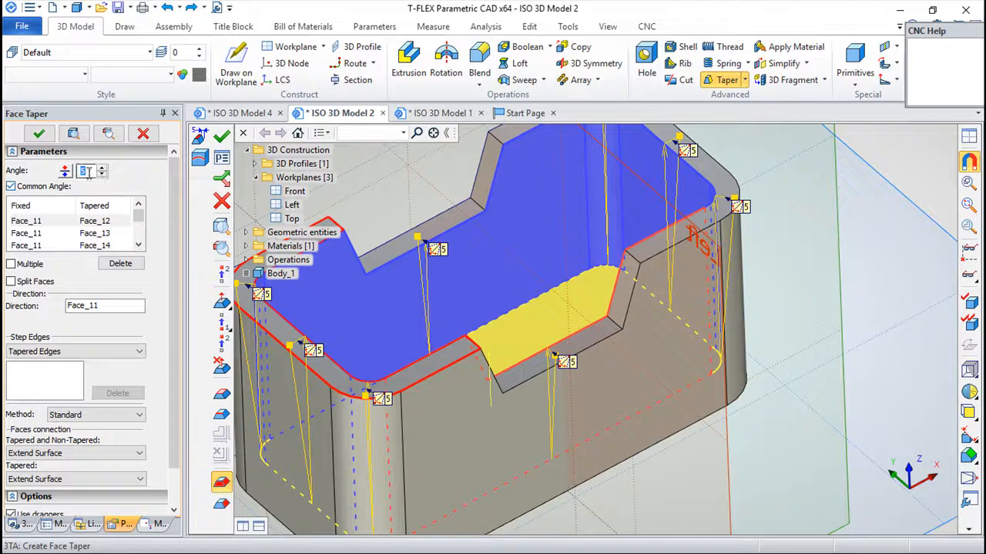
text(3)
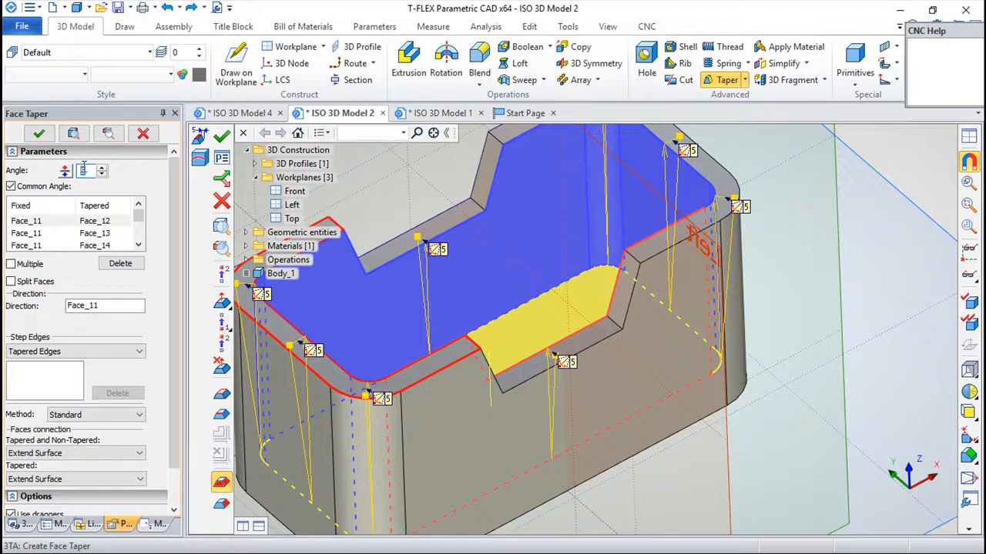
text(3)
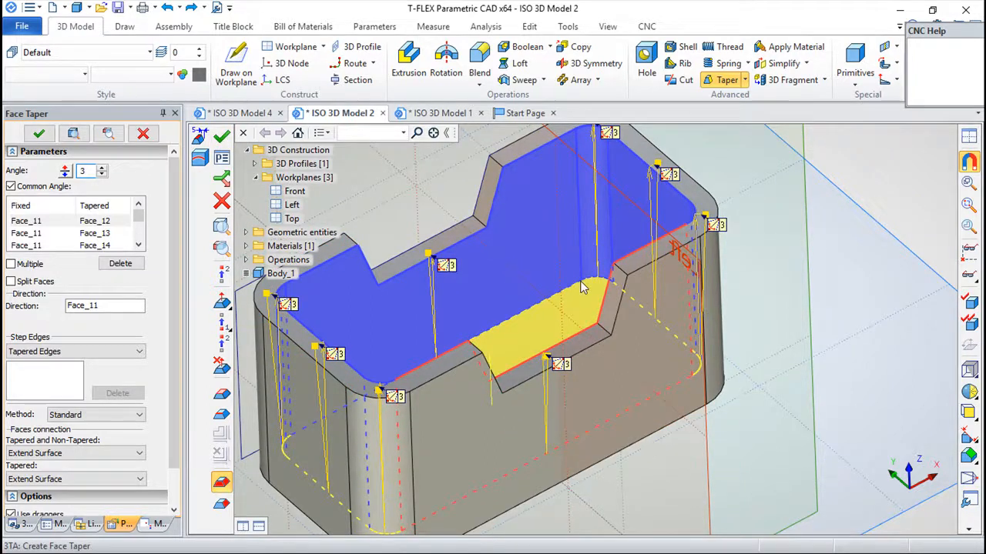
click(221, 136)
middle_drag(590, 288, 644, 392)
scroll(644, 392, up, 1)
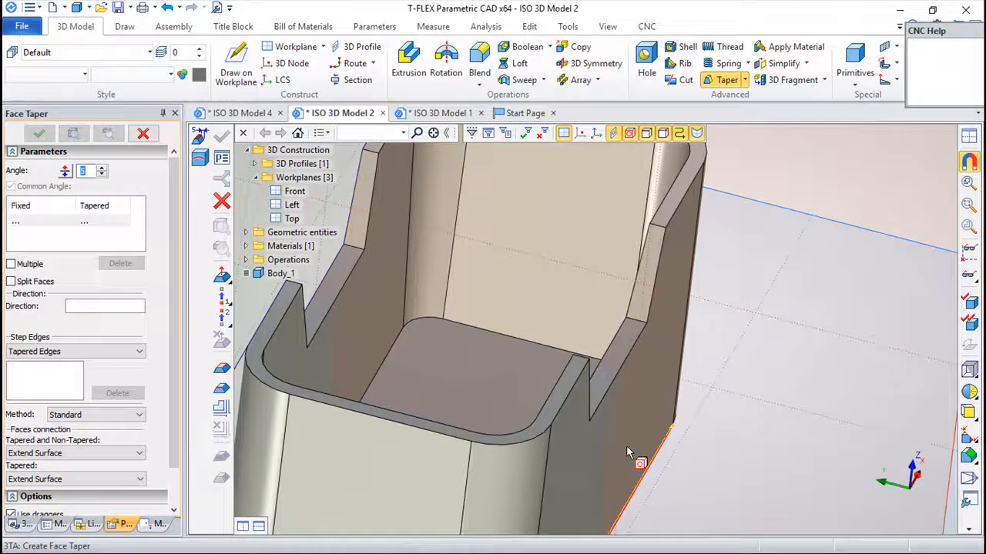
scroll(651, 243, down, 5)
middle_drag(658, 323, 520, 322)
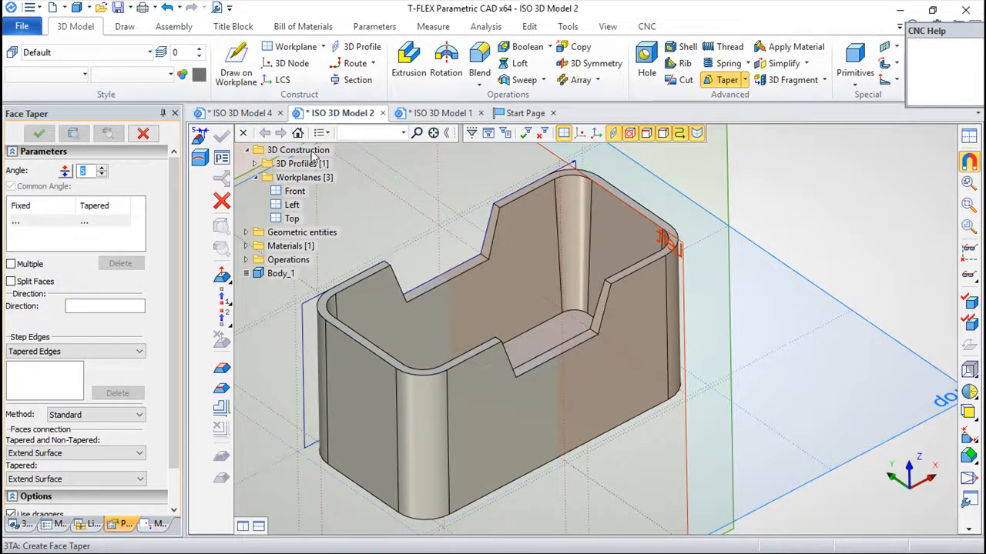
Step: Switch to ISO 3D Model 4 and view the rectangular block with the imprinted lines
click(245, 112)
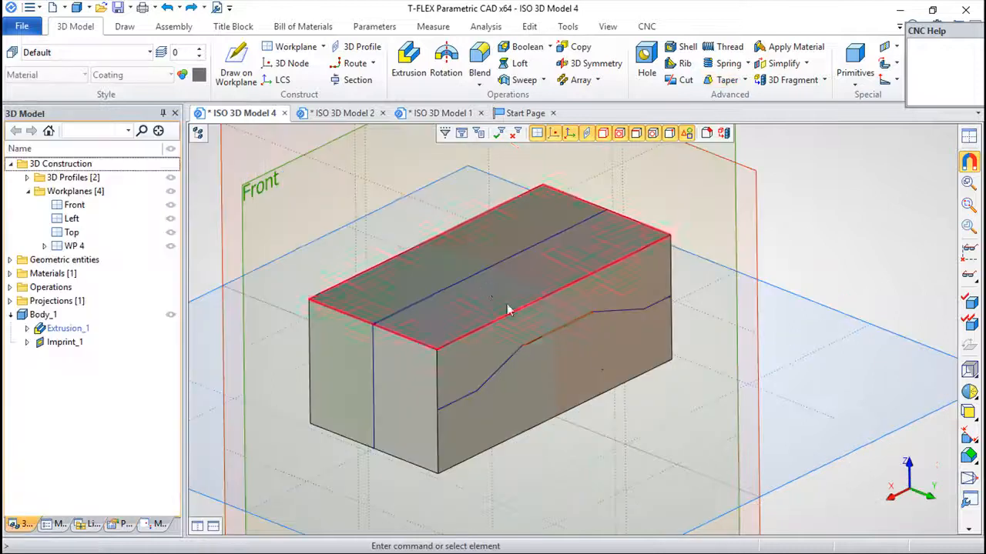
middle_drag(615, 437, 612, 440)
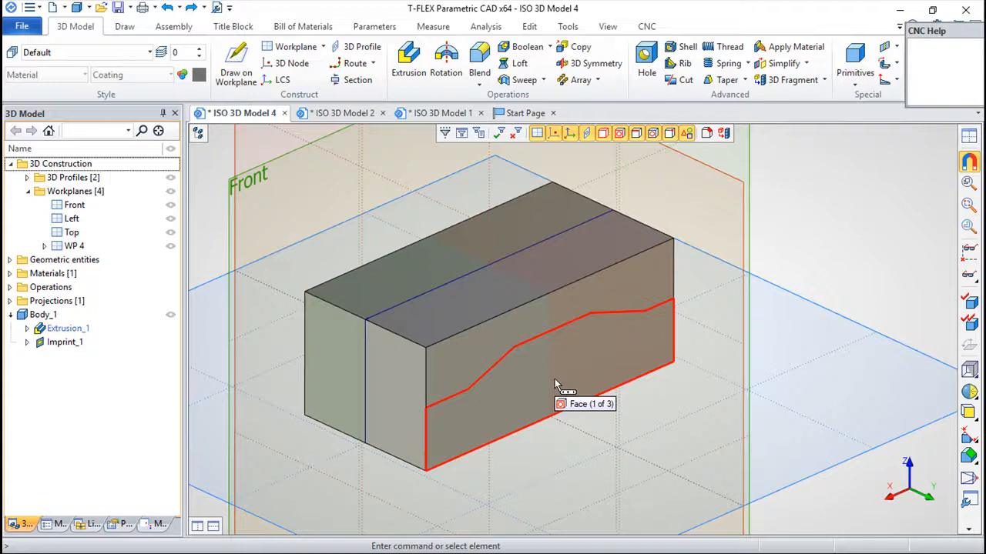
scroll(588, 404, down, 2)
drag(580, 443, 431, 193)
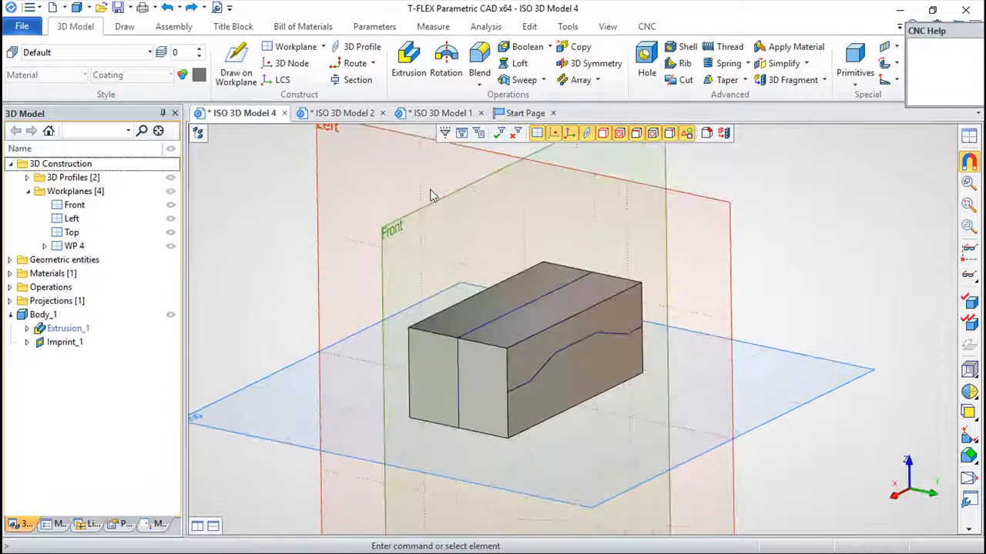
Step: Create a workplane parallel to the Top workplane, offset about 43 upwards through the block
click(606, 504)
drag(608, 498, 563, 396)
mouse_move(531, 356)
mouse_down()
mouse_move(527, 349)
mouse_move(534, 359)
mouse_up()
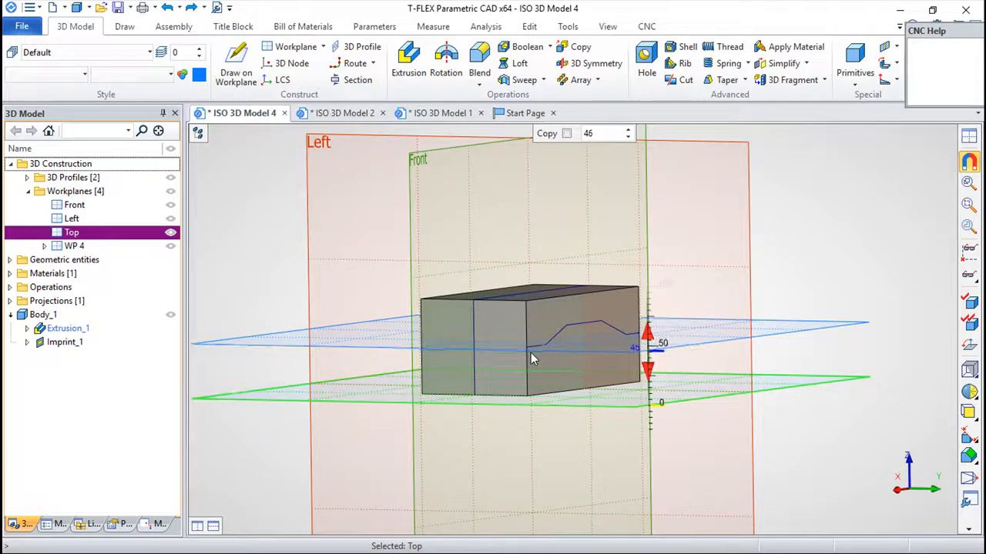
middle_drag(568, 368, 621, 362)
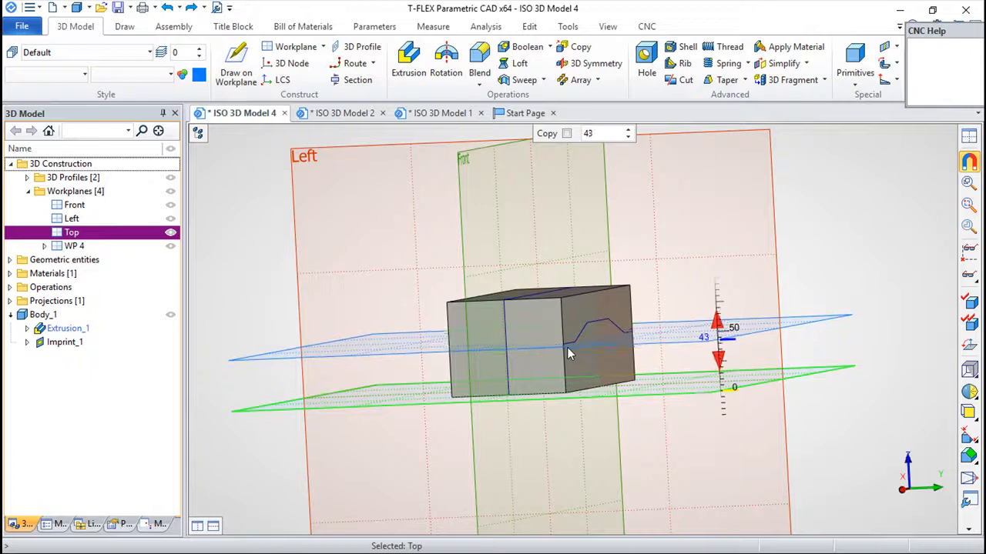
click(666, 431)
middle_drag(667, 432, 616, 485)
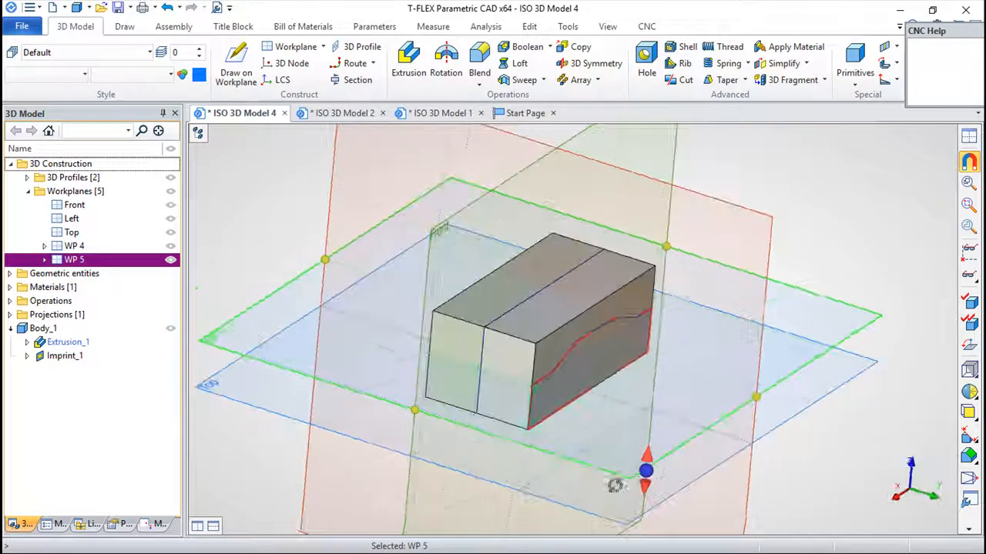
middle_drag(572, 334, 554, 346)
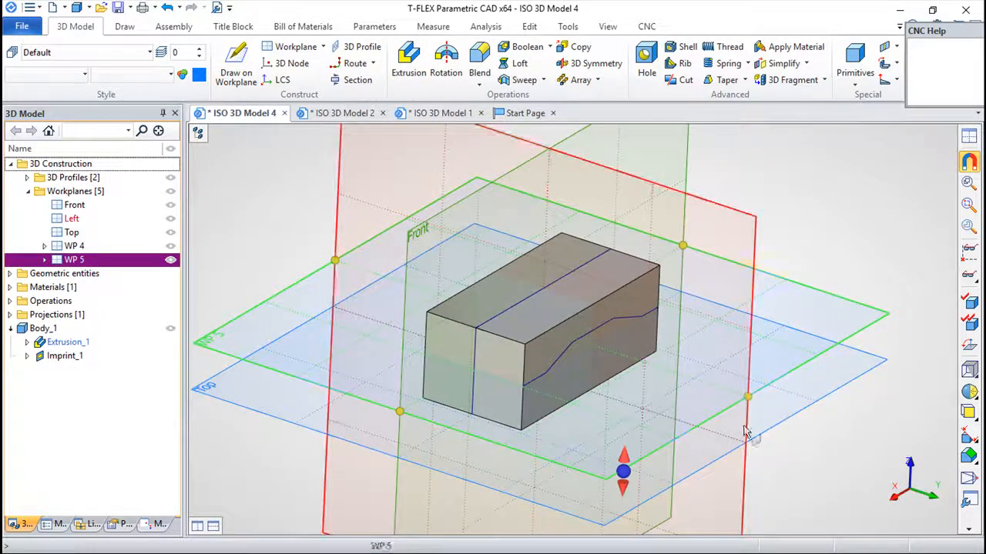
key(Escape)
key(Escape)
middle_drag(706, 437, 689, 421)
scroll(606, 397, up, 1)
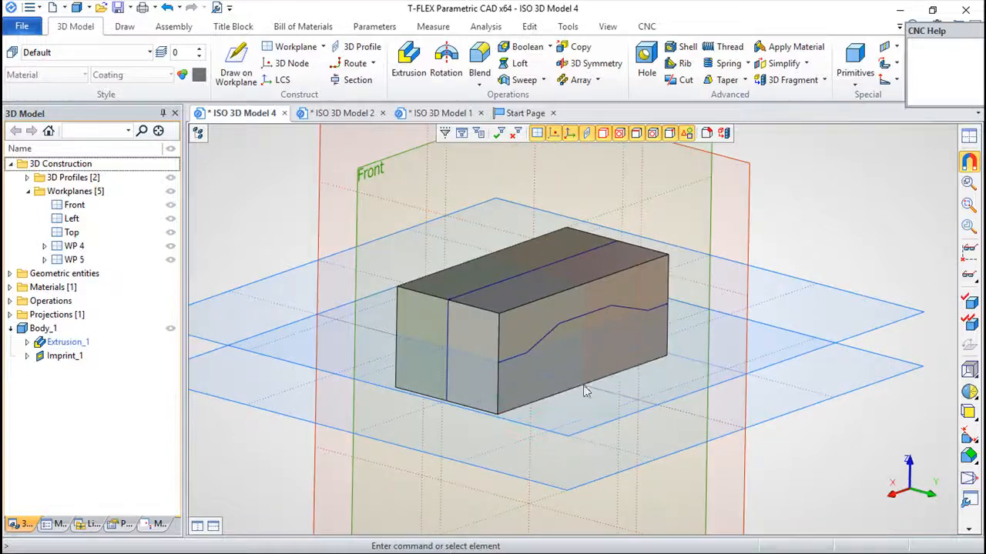
Step: Start a face taper with the block's top face as direction, WP 5 fixed and the upper part of the Y-side face tapered
click(724, 80)
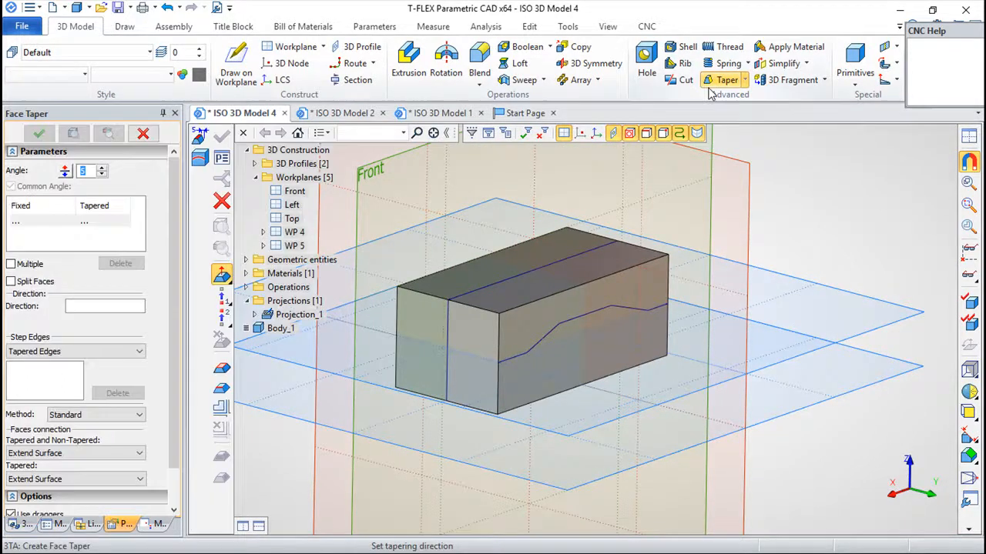
click(551, 265)
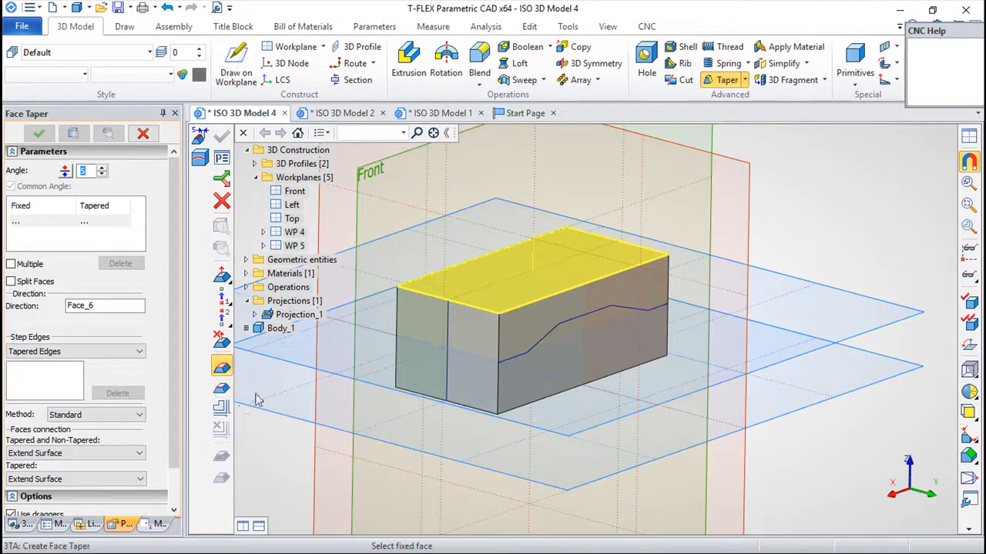
click(222, 412)
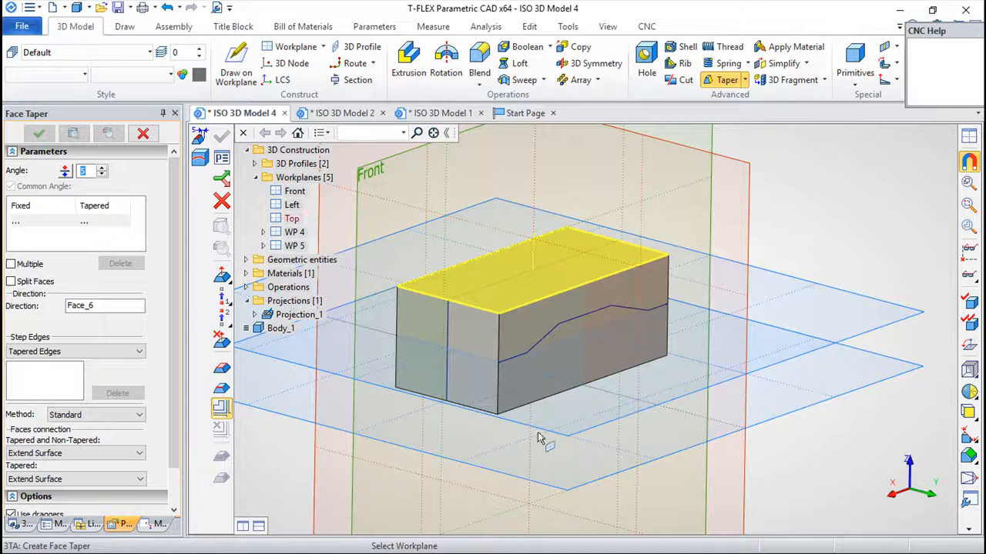
click(463, 449)
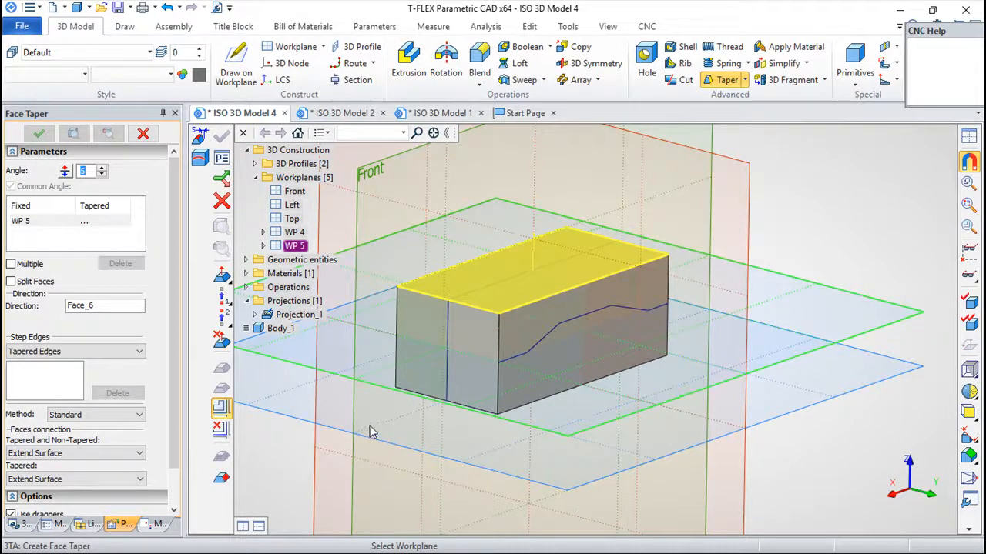
click(219, 481)
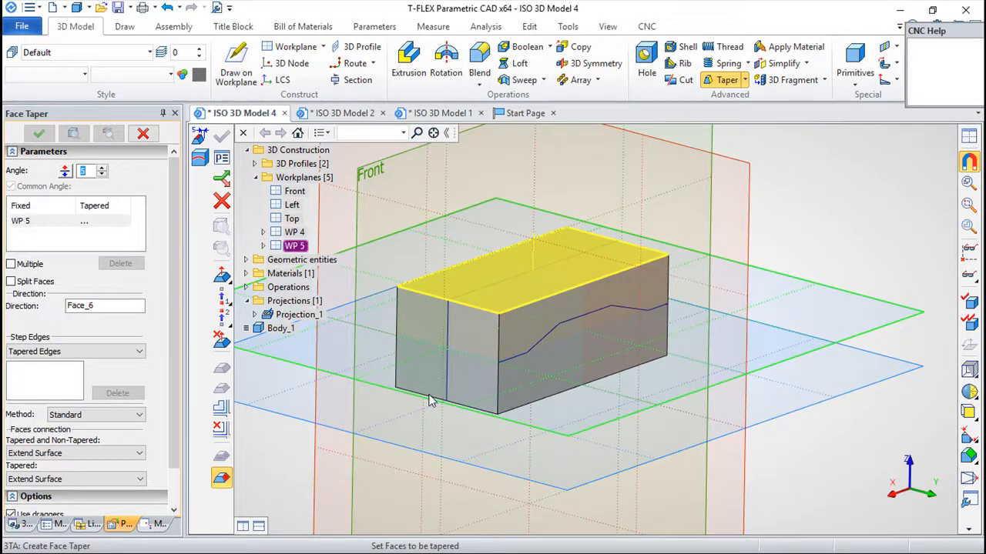
click(507, 329)
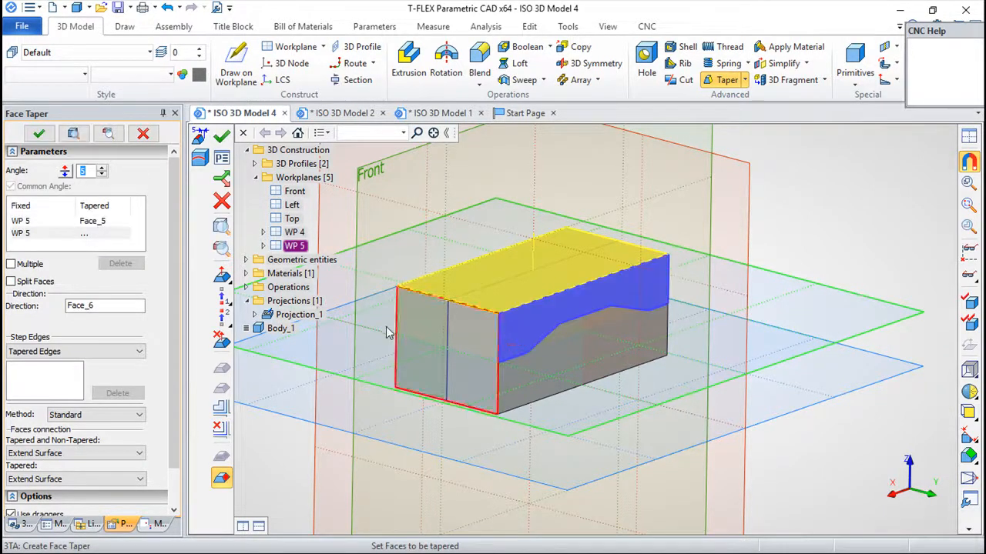
Step: Add the five imprinted edges along the lower border of the tapered face as step edges and create the standard-method taper at 5 degrees
scroll(378, 317, up, 2)
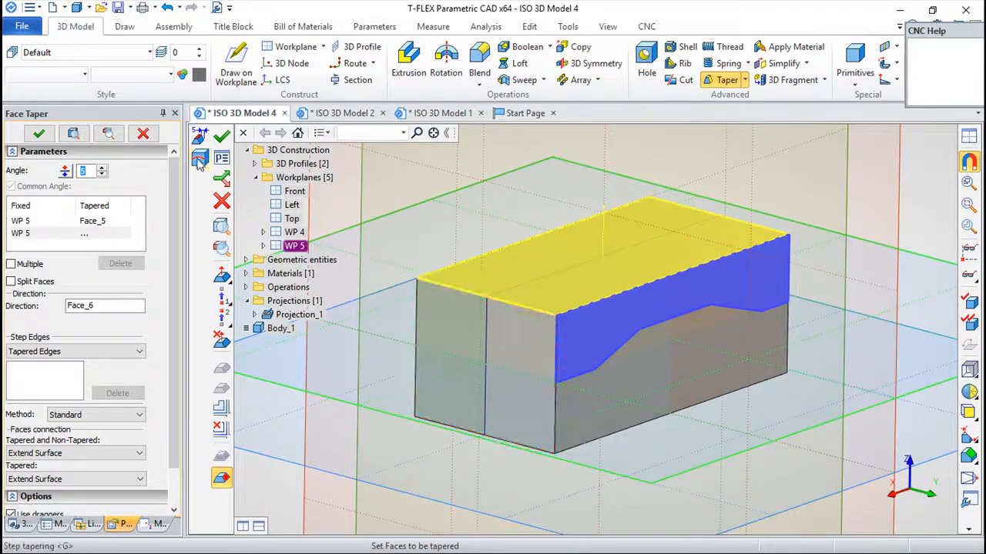
click(198, 160)
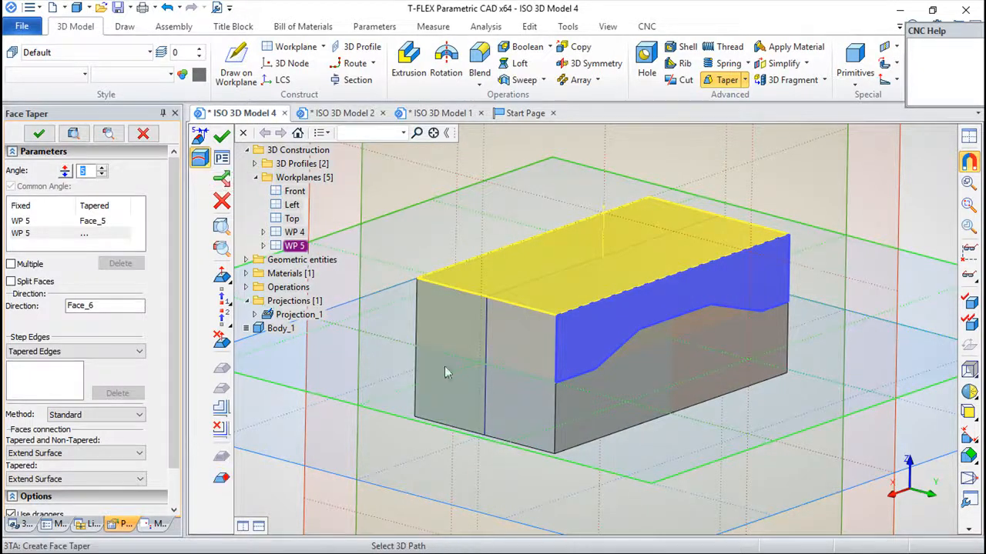
click(583, 381)
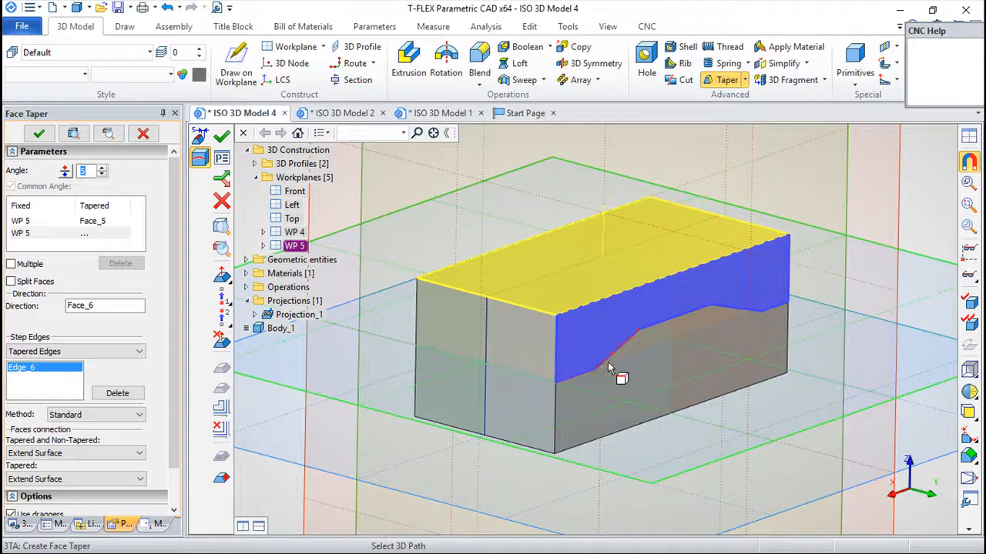
click(608, 368)
click(680, 319)
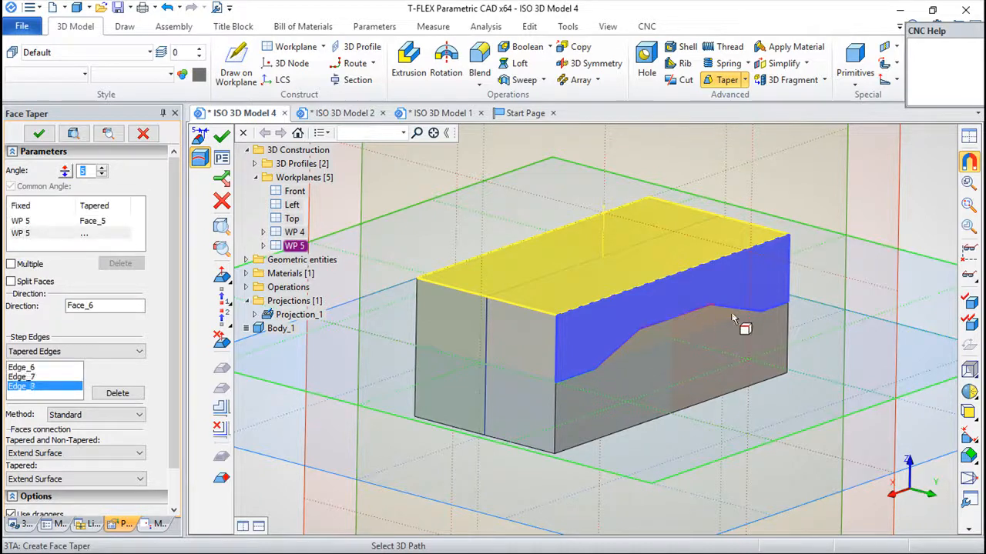
click(733, 312)
click(774, 311)
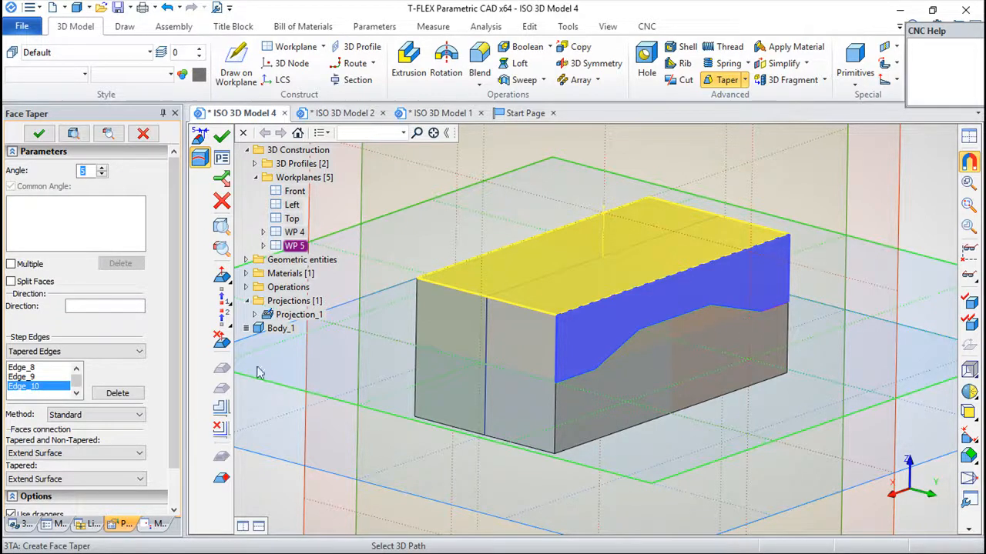
scroll(42, 423, down, 1)
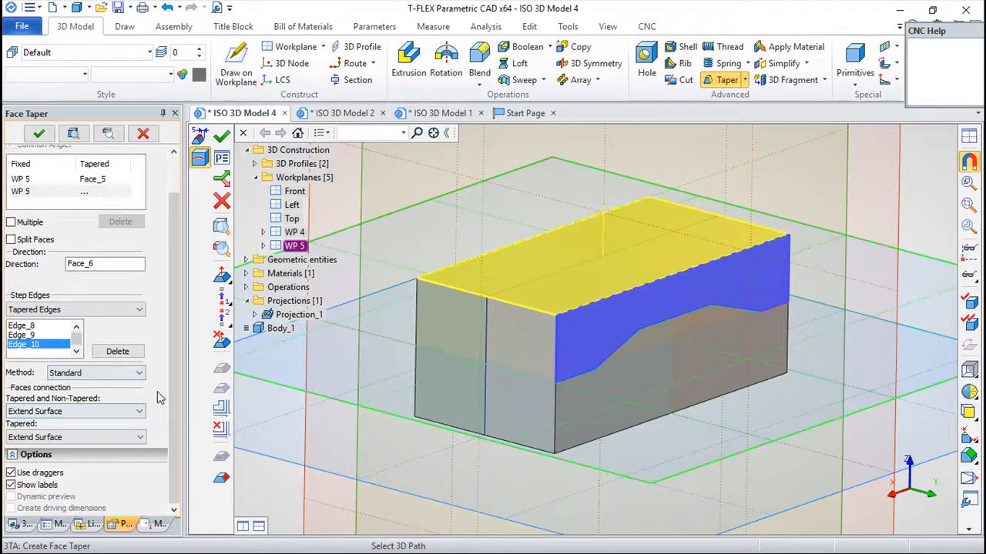
click(222, 135)
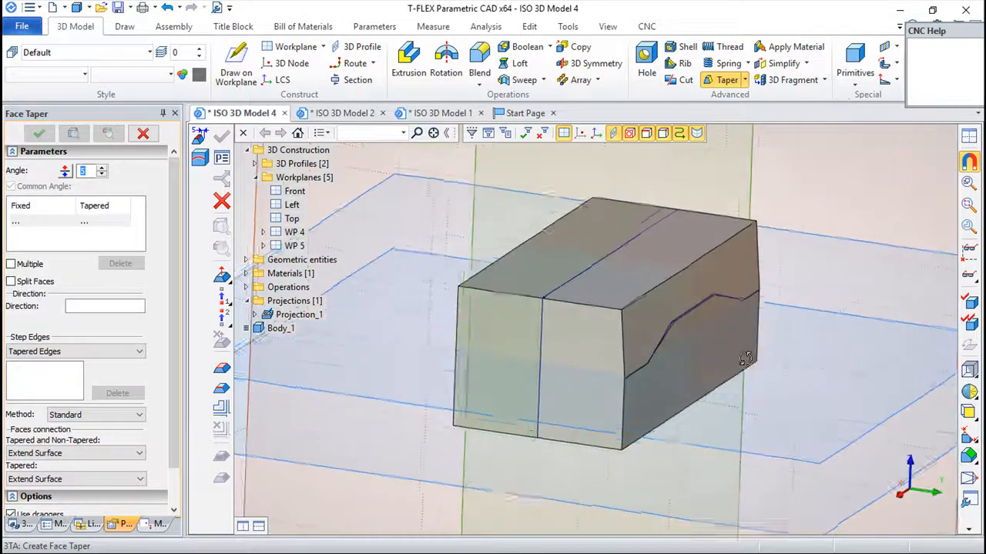
Step: Examine the small step surfaces along the imprinted line and the tapered upper face of the block from several angles
scroll(693, 370, up, 3)
drag(659, 426, 713, 415)
drag(723, 336, 715, 407)
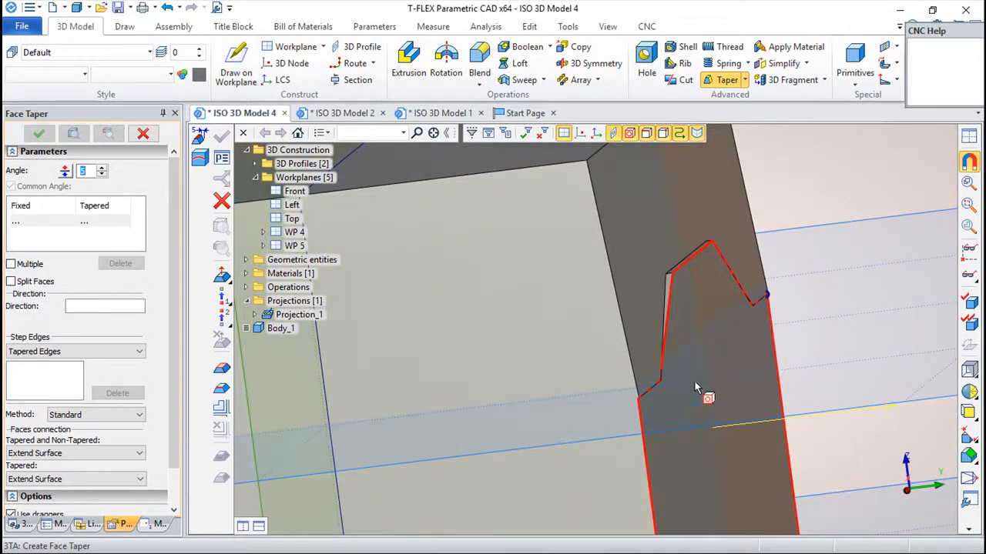
drag(715, 315, 626, 455)
scroll(673, 376, up, 1)
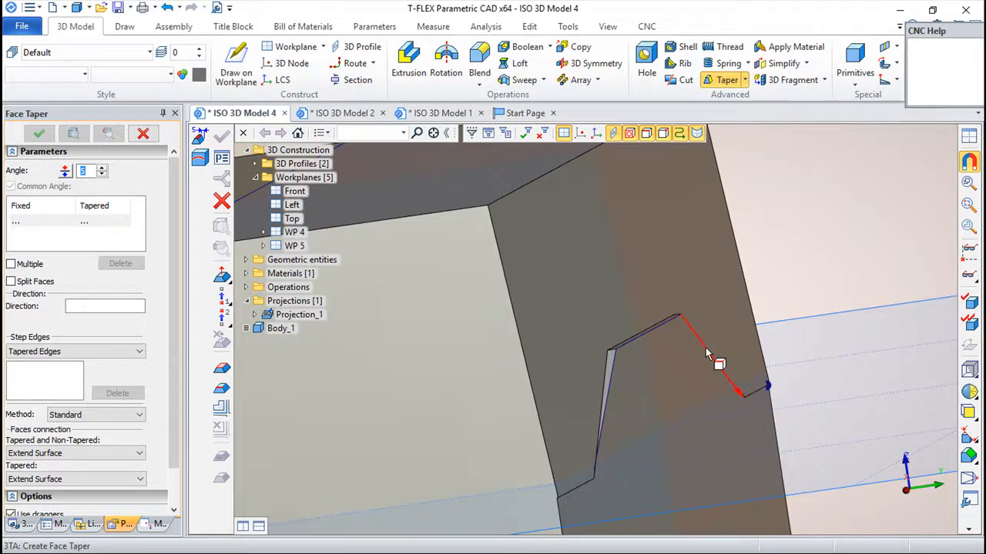
middle_drag(707, 352, 646, 479)
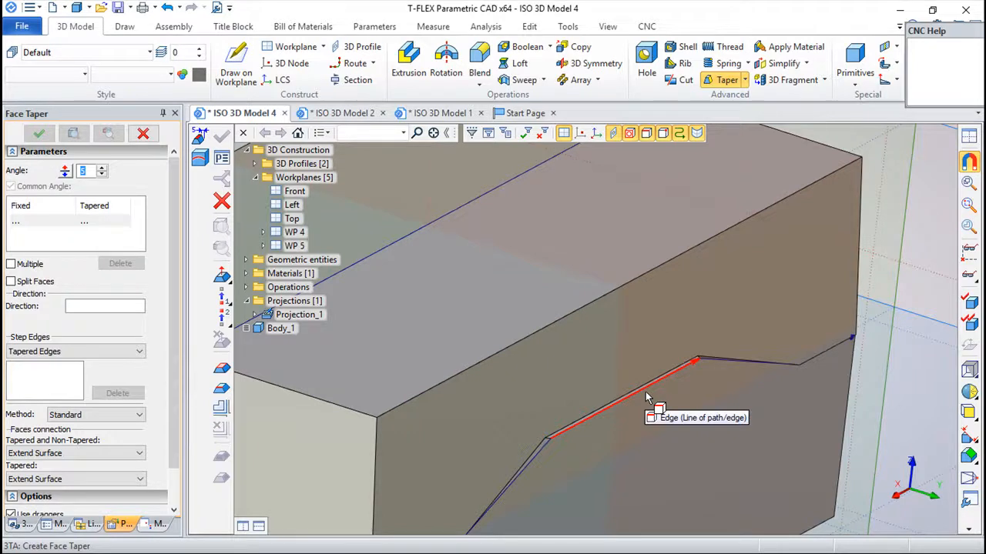
middle_drag(652, 400, 685, 404)
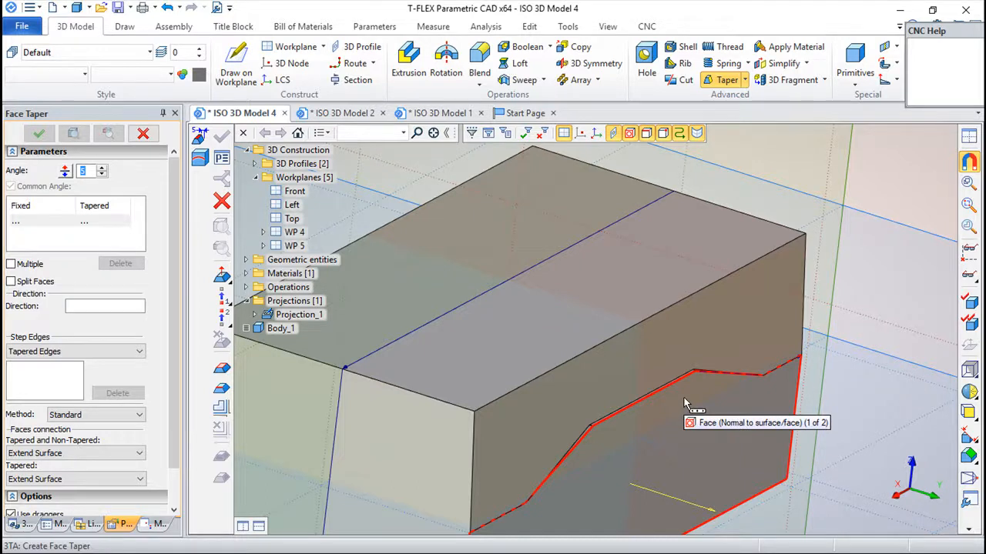
scroll(699, 383, down, 3)
drag(818, 288, 705, 280)
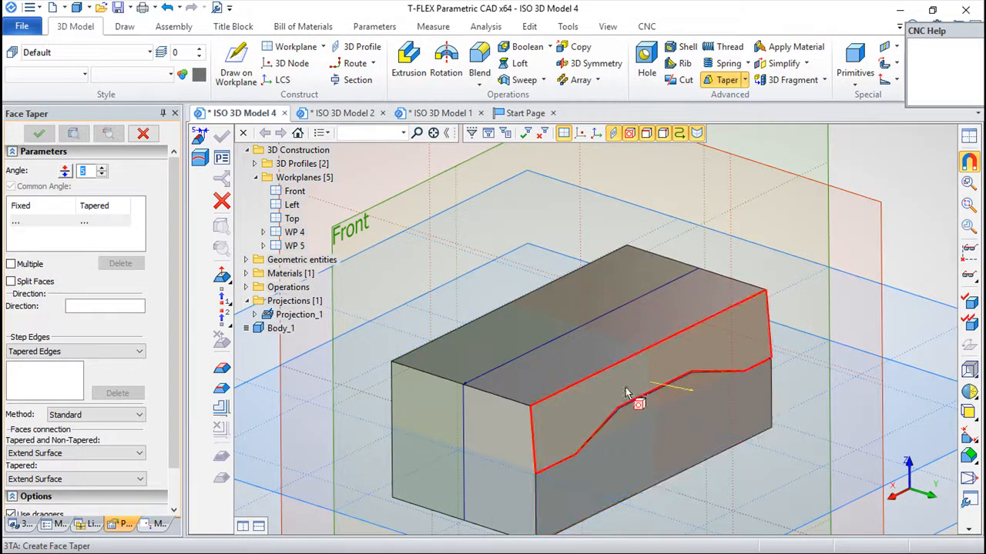
scroll(647, 406, down, 1)
scroll(646, 405, down, 1)
middle_drag(594, 339, 570, 274)
scroll(626, 344, up, 2)
scroll(626, 348, up, 1)
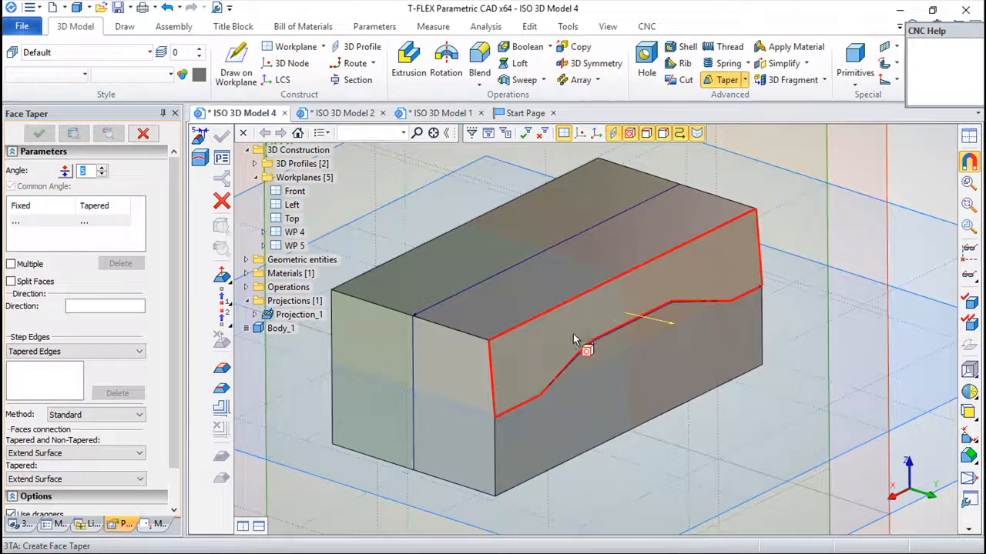
scroll(570, 346, down, 3)
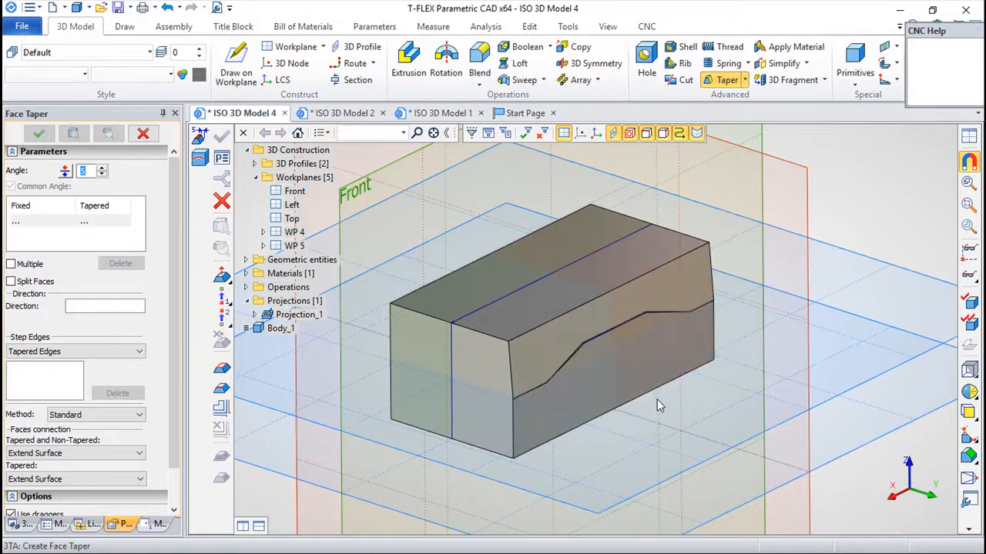